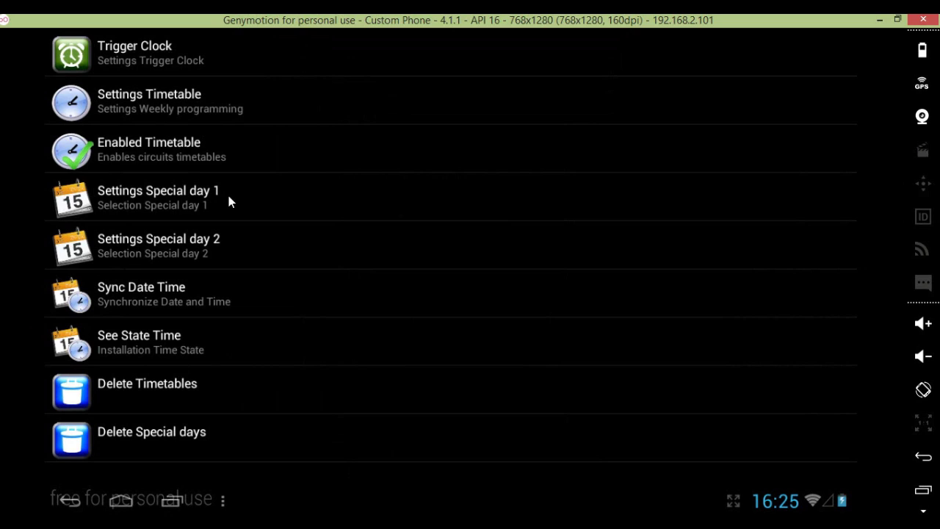
# Step: Open the Special day 1 settings and add 04/01/2016 as a new special day
pyautogui.click(261, 208)
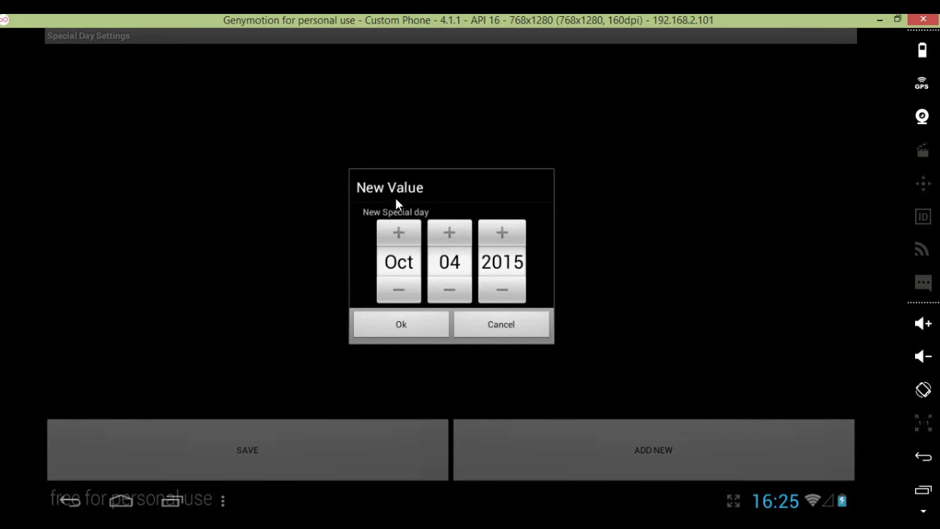
pyautogui.click(400, 228)
pyautogui.doubleClick(400, 228)
pyautogui.click(399, 323)
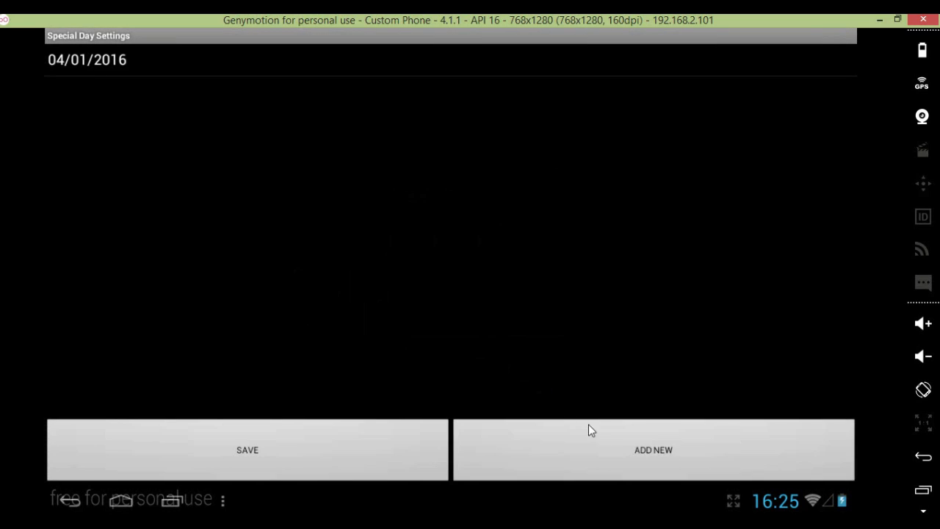
# Step: Add 07/01/2016 as a second special day and leave the Special Day Settings screen
pyautogui.click(588, 426)
pyautogui.click(401, 231)
pyautogui.click(401, 230)
pyautogui.click(401, 231)
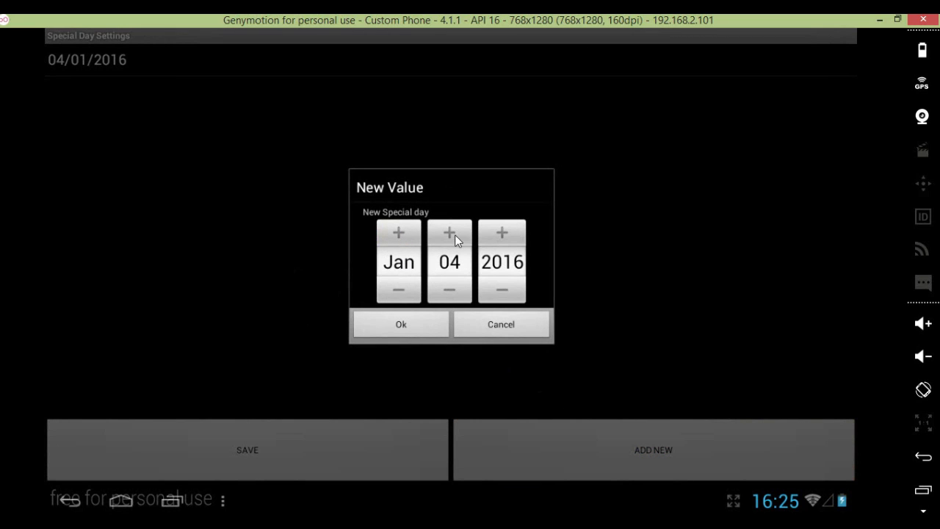
pyautogui.tripleClick(451, 233)
pyautogui.click(399, 324)
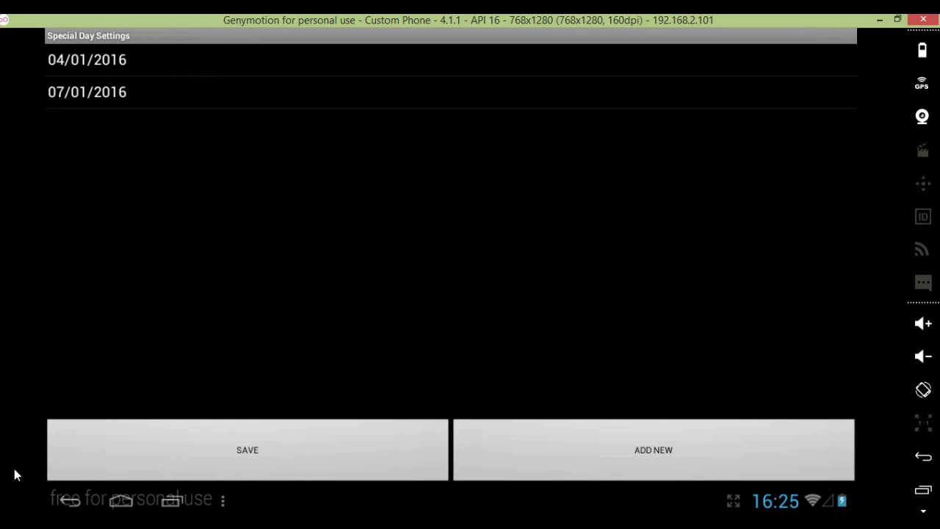
pyautogui.click(69, 501)
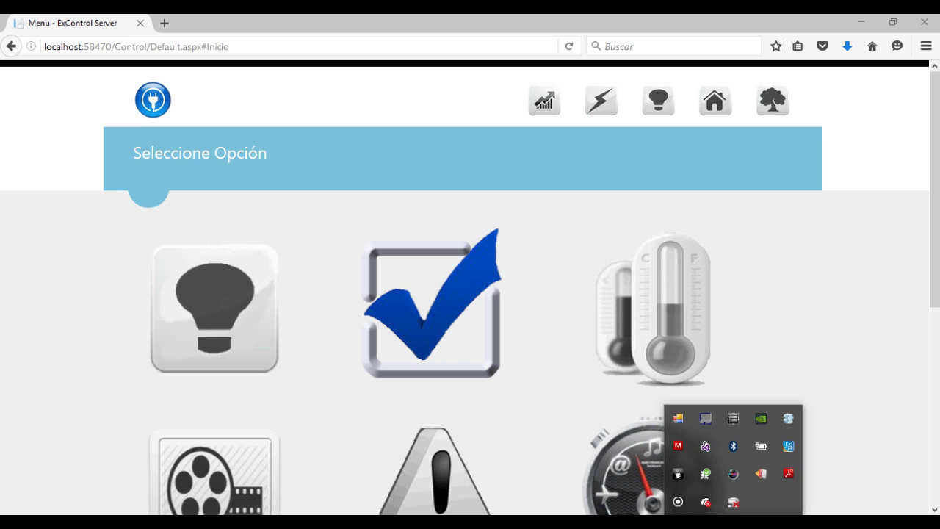
pyautogui.rightClick(679, 420)
pyautogui.click(647, 449)
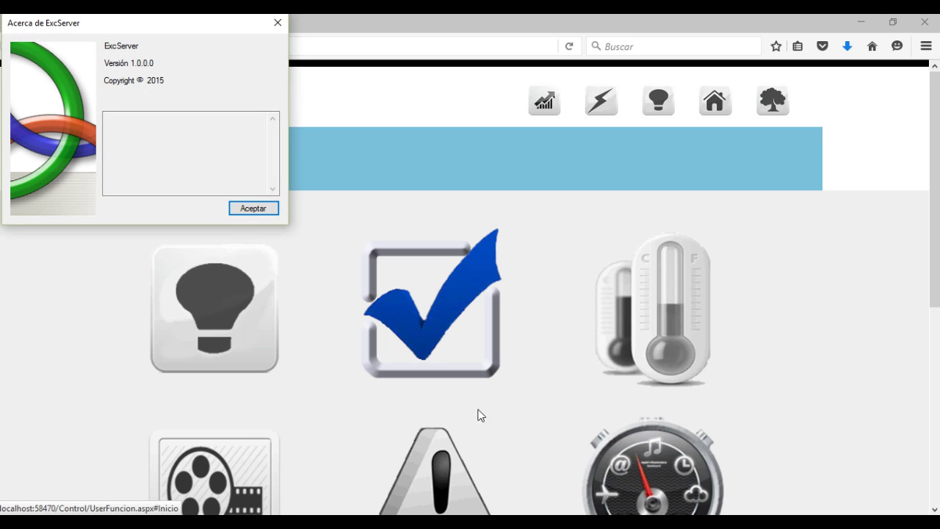
pyautogui.click(253, 208)
# Step: Switch to the ExControl Server window, maximize it and view the latest entries in the communications log
pyautogui.click(733, 523)
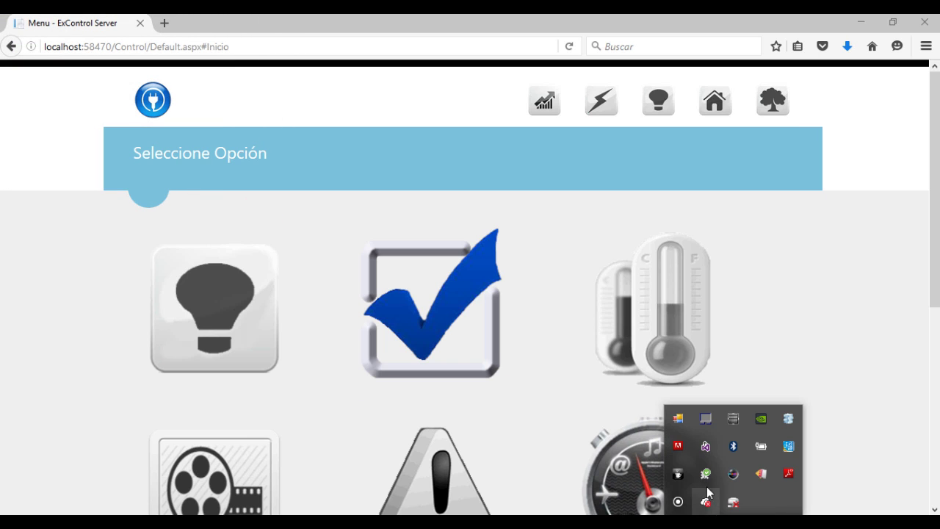
pyautogui.rightClick(680, 418)
pyautogui.click(623, 425)
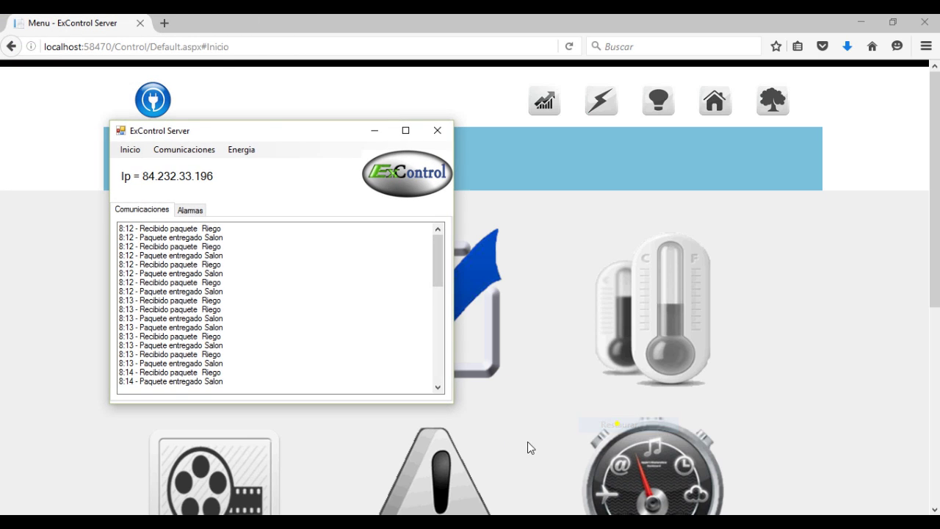
pyautogui.doubleClick(244, 131)
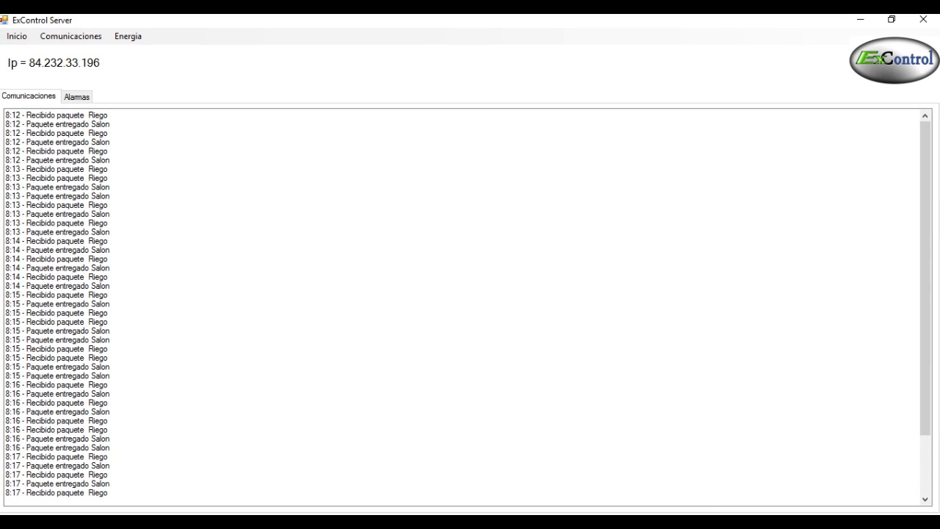
pyautogui.moveTo(927, 237); pyautogui.dragTo(917, 361)
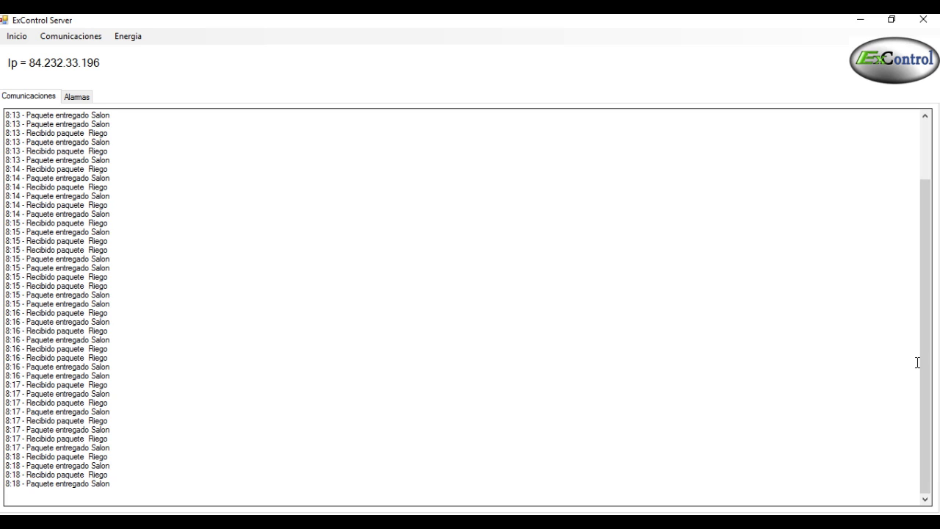
# Step: Open the Modbus analyzer communication settings and disconnect the analyzer
pyautogui.click(70, 36)
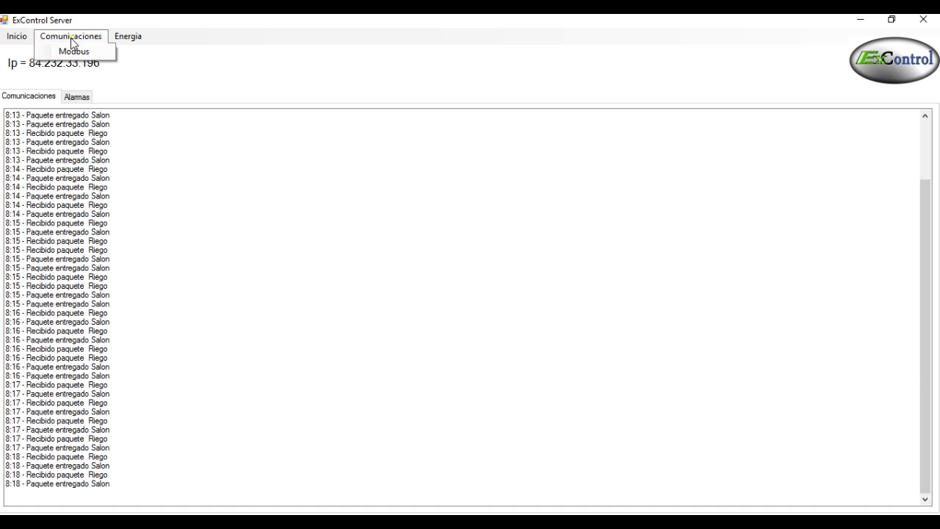
pyautogui.click(71, 51)
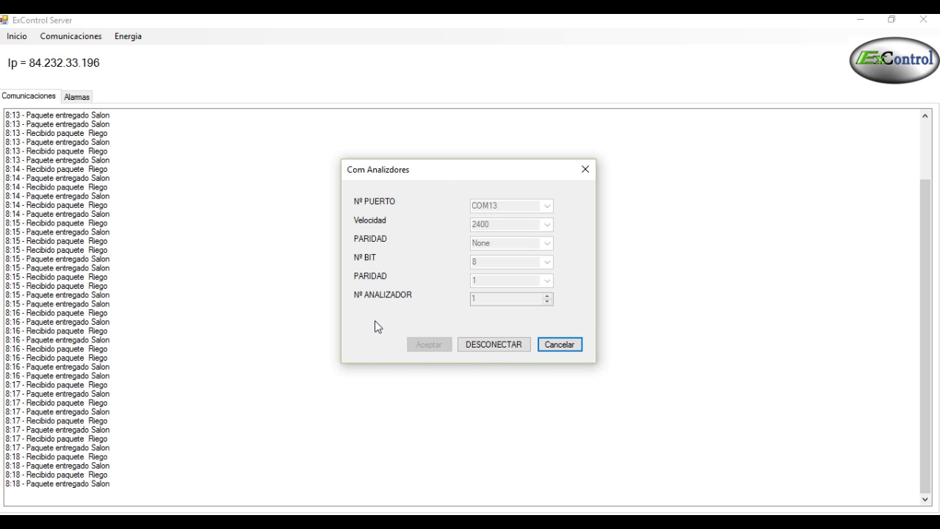
pyautogui.click(484, 347)
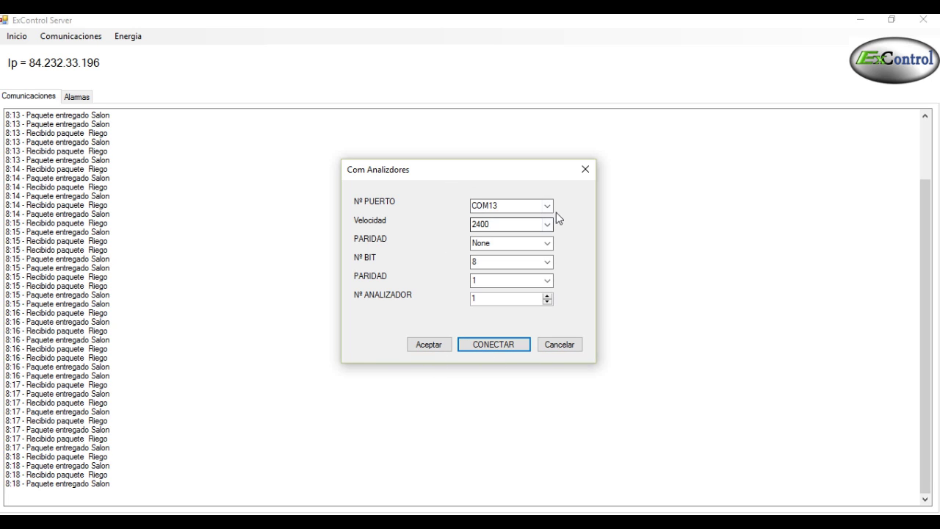
# Step: Review the analyzer's port, speed, parity and bit-count options, and reconnect it before closing the settings
pyautogui.click(552, 208)
pyautogui.click(551, 226)
pyautogui.click(549, 228)
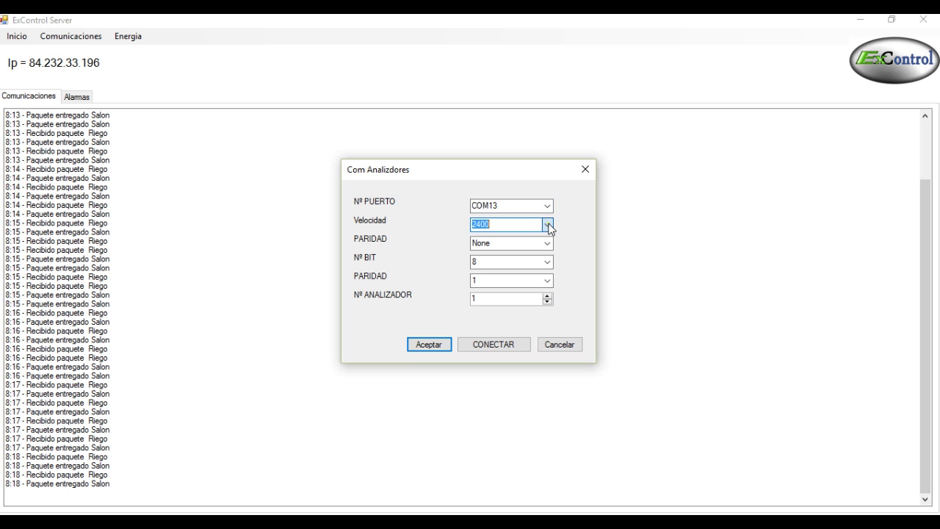
pyautogui.click(547, 243)
pyautogui.click(547, 244)
pyautogui.click(547, 262)
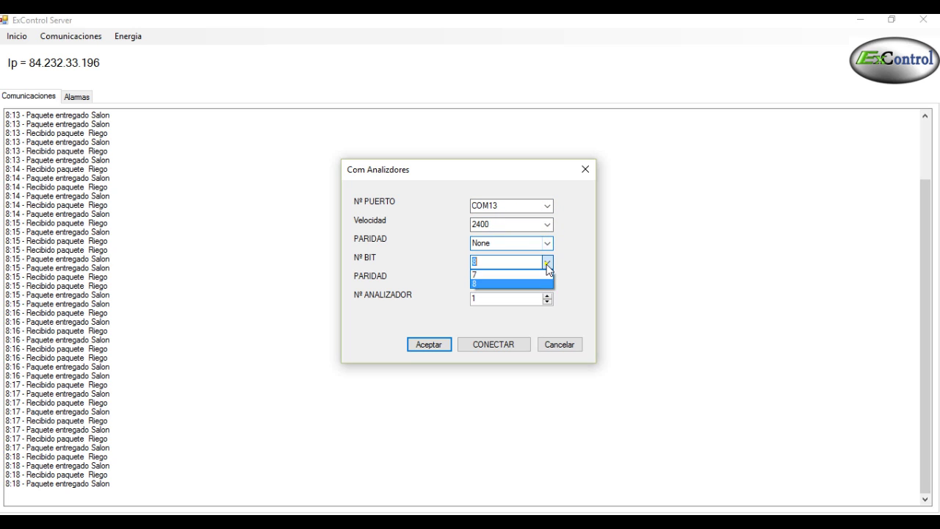
pyautogui.click(546, 263)
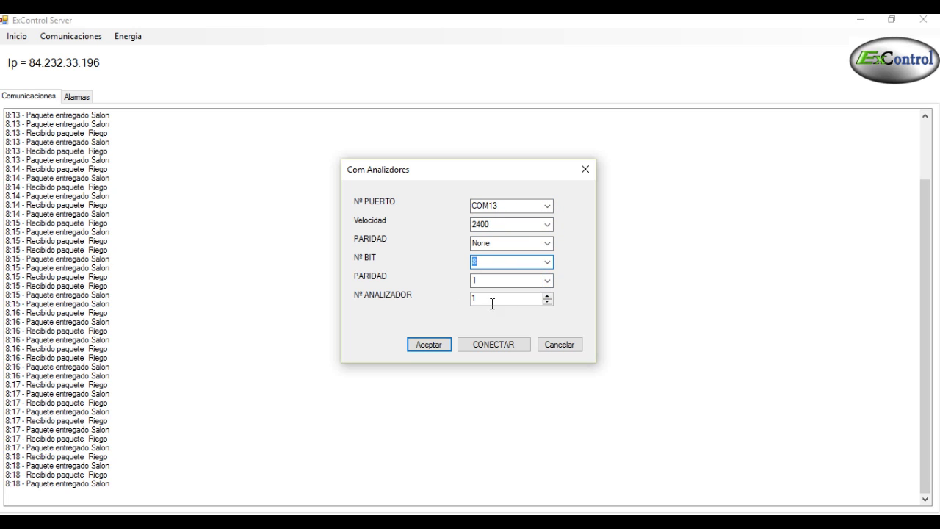
pyautogui.click(493, 350)
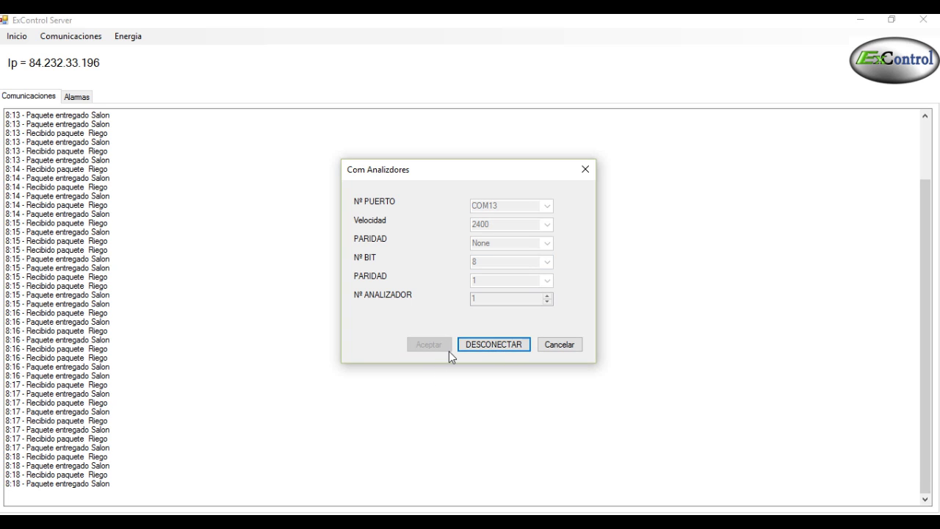
pyautogui.click(552, 350)
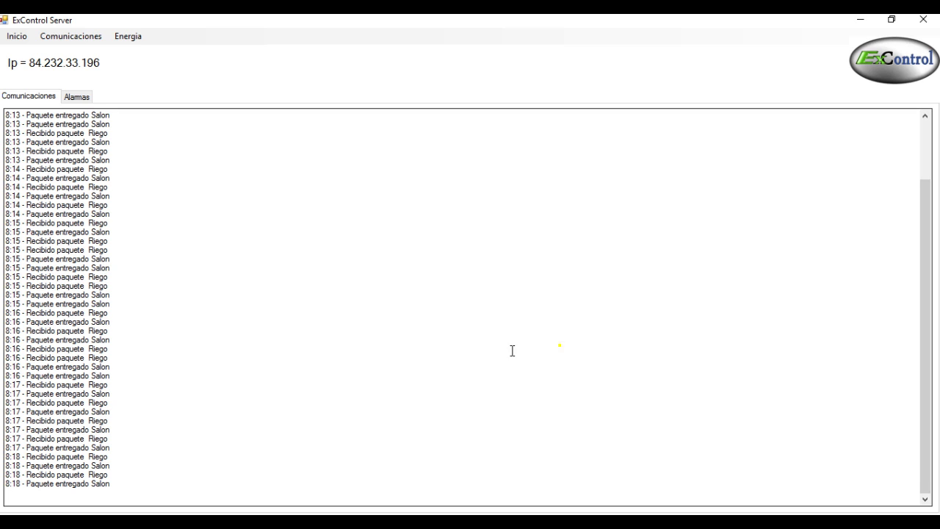
# Step: Open the measurements of Analizador 0 and move the window clear of the communications log
pyautogui.click(130, 38)
pyautogui.click(151, 54)
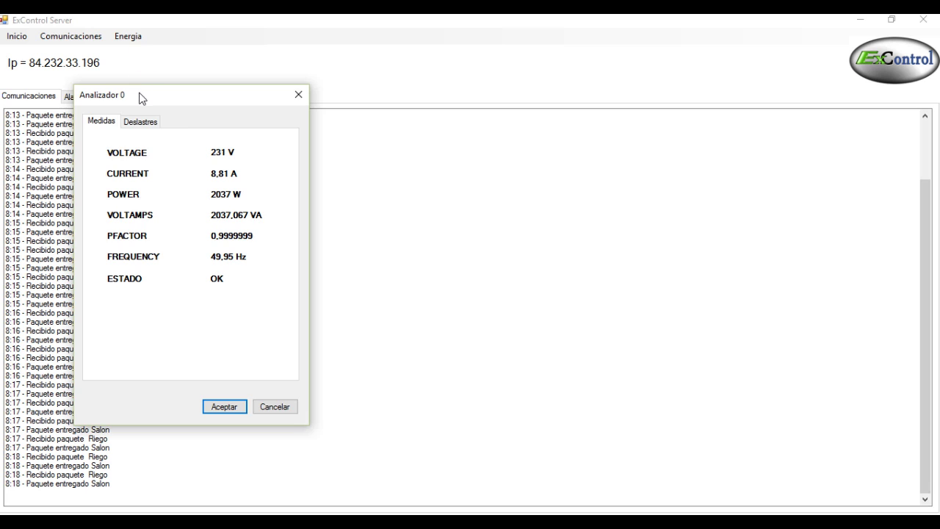
pyautogui.moveTo(142, 98); pyautogui.dragTo(429, 42)
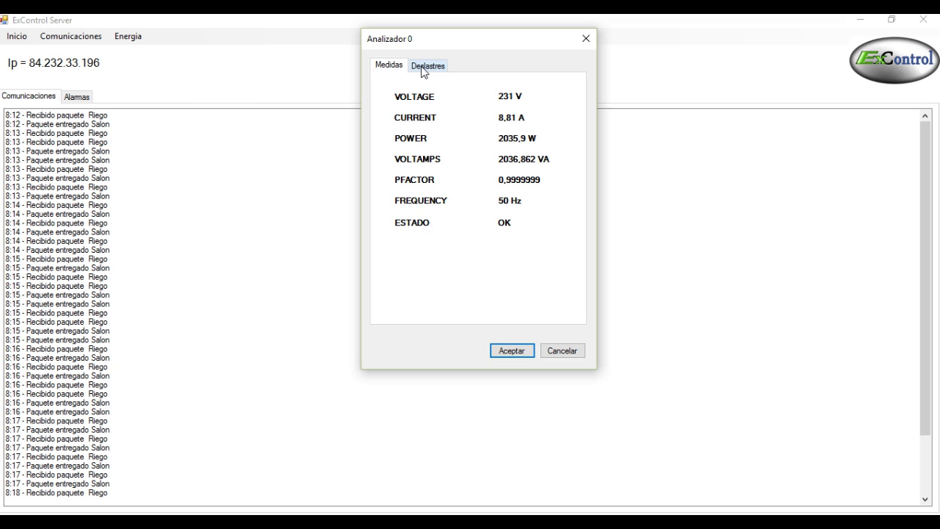
# Step: Set Analizador 0's maximum power for load shedding (Potencia Maxima) to 50 and accept the change
pyautogui.click(423, 68)
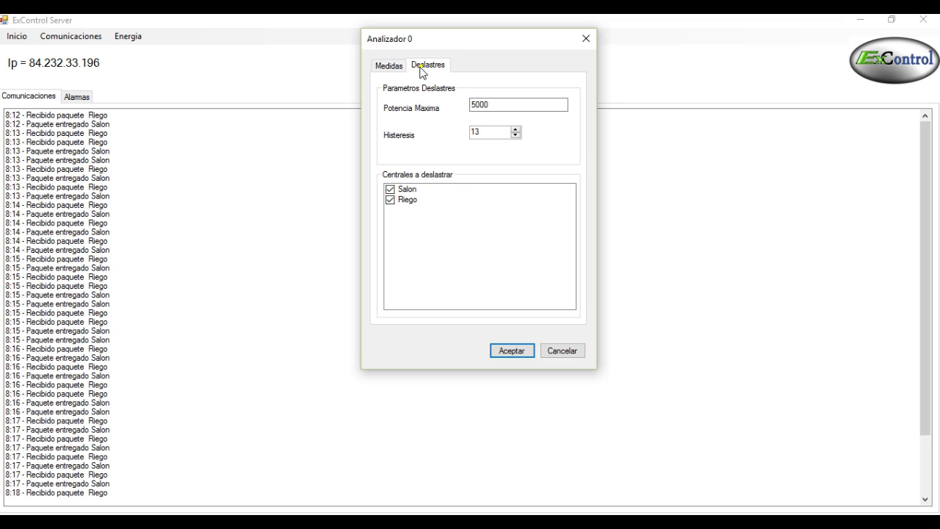
pyautogui.click(482, 108)
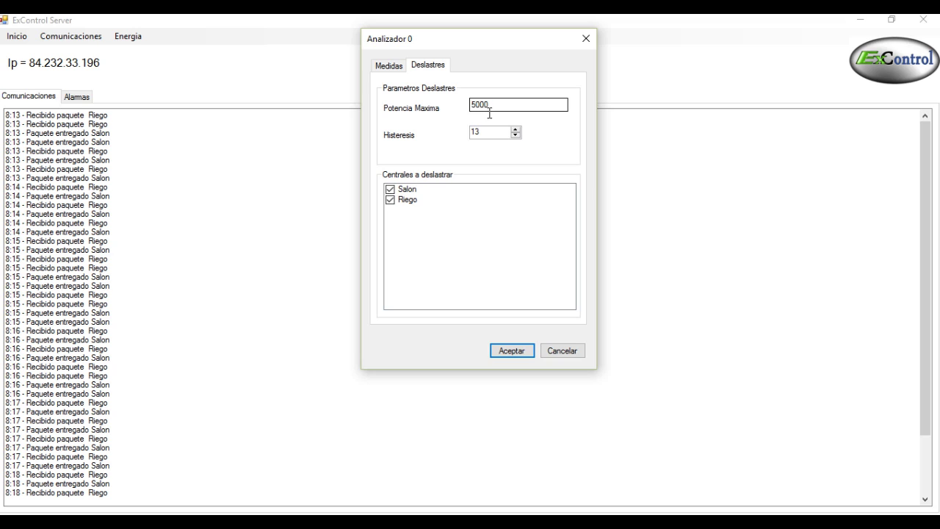
pyautogui.moveTo(489, 110); pyautogui.dragTo(462, 107)
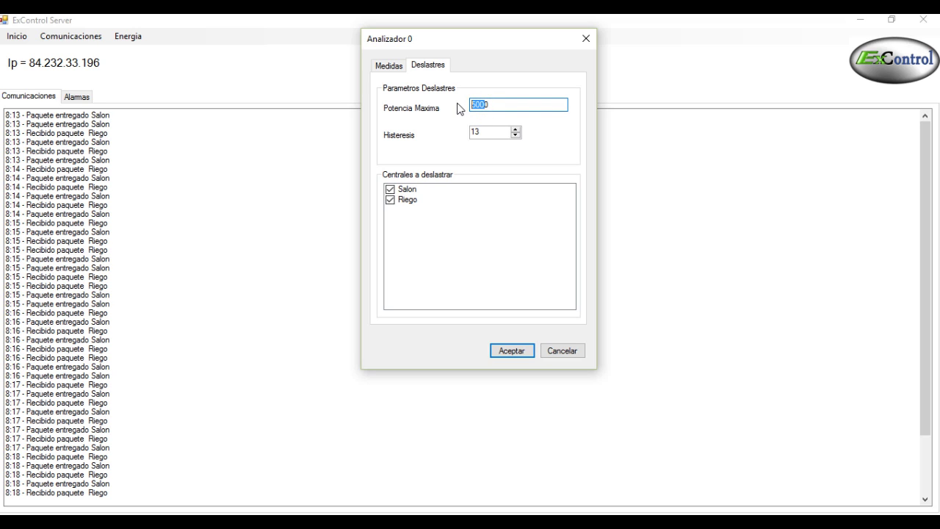
pyautogui.write('5')
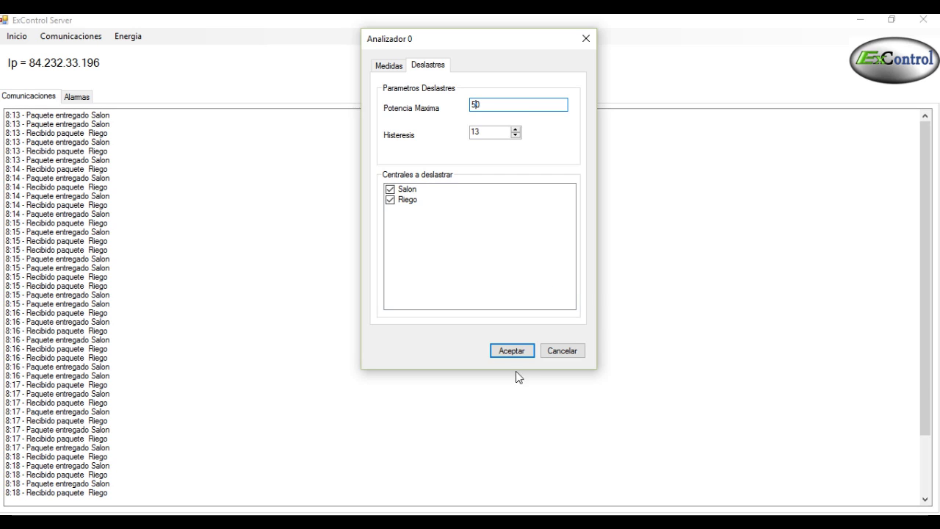
pyautogui.click(505, 352)
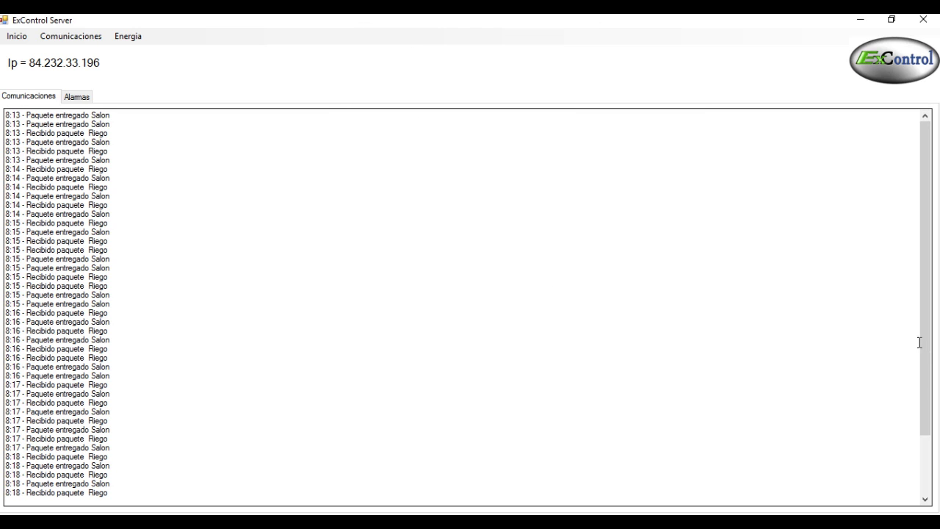
# Step: Check the end of the communications log for new load-shedding entries
pyautogui.scroll(-1, 927, 347)
pyautogui.moveTo(929, 350); pyautogui.dragTo(925, 426)
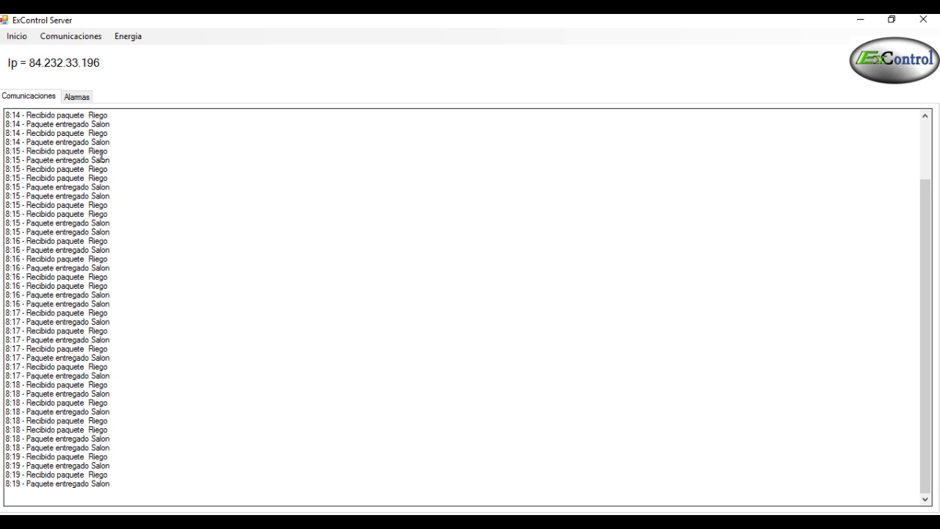
pyautogui.scroll(2, 101, 155)
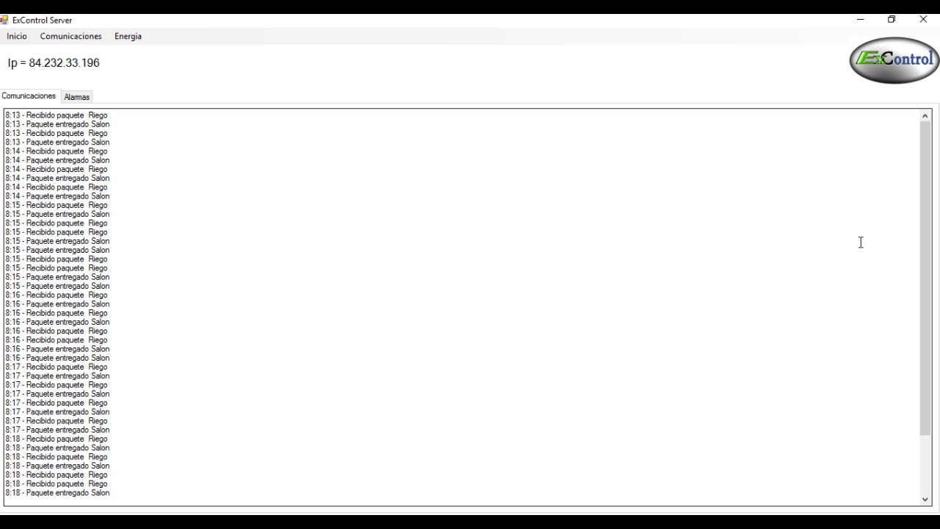
pyautogui.moveTo(922, 257); pyautogui.dragTo(110, 507)
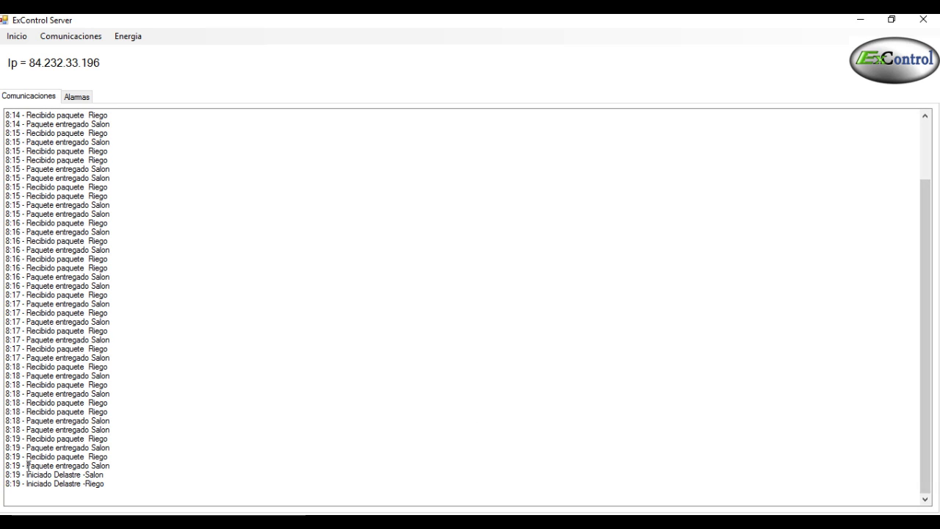
# Step: Reopen Analizador 0 and set its maximum power for load shedding to 50000
pyautogui.click(130, 36)
pyautogui.click(131, 51)
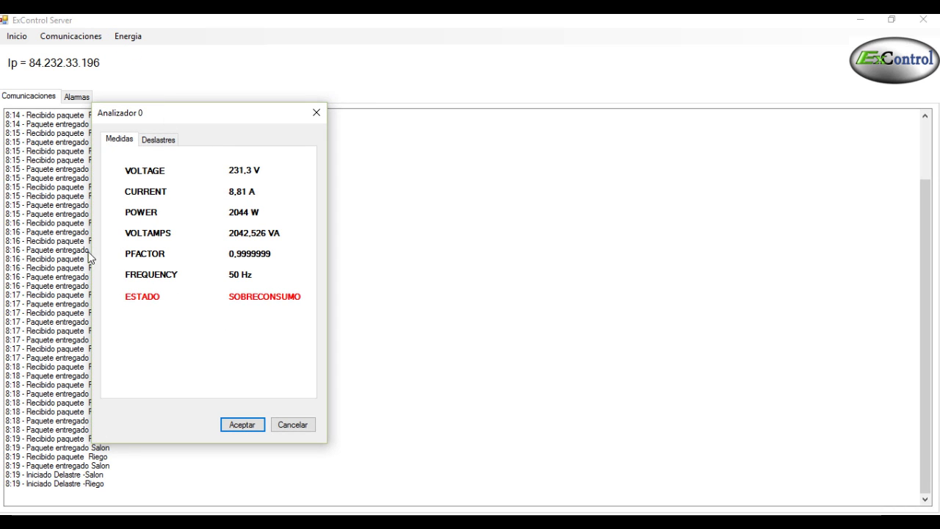
pyautogui.click(160, 138)
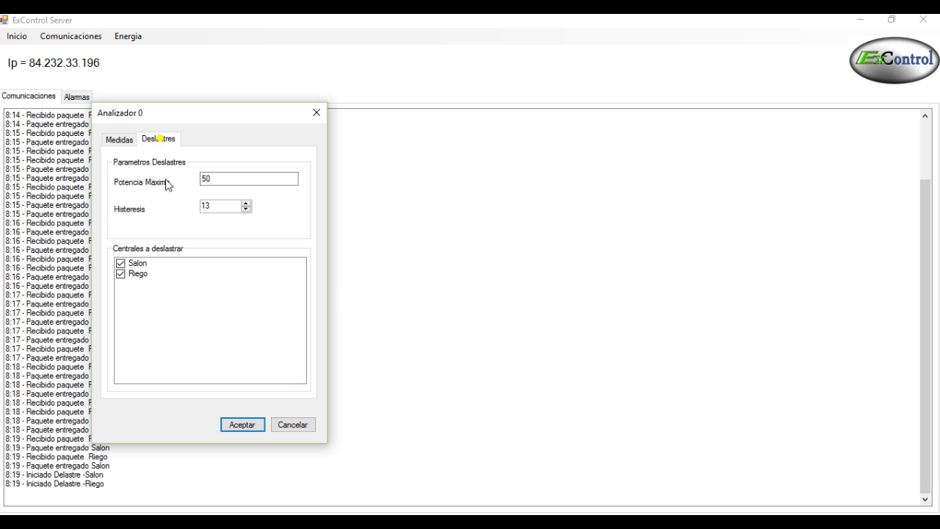
pyautogui.click(209, 178)
pyautogui.write('000')
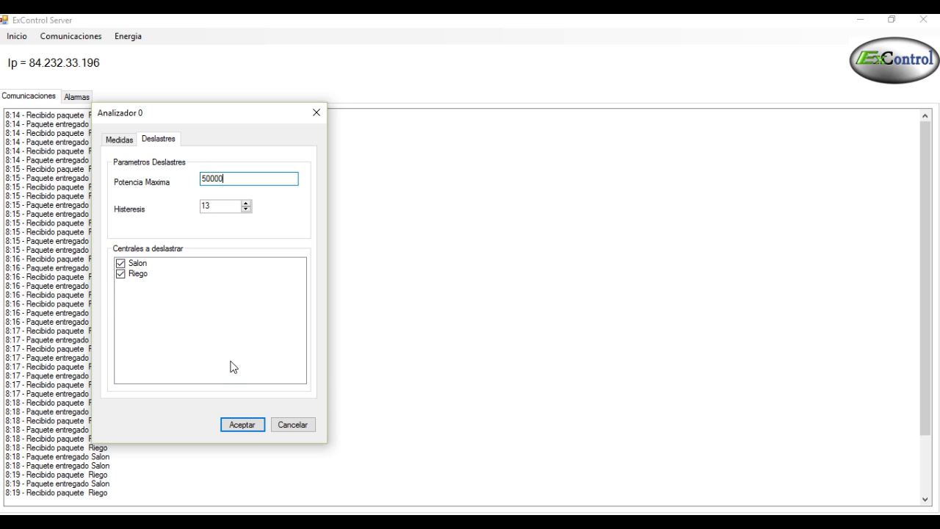
pyautogui.click(250, 428)
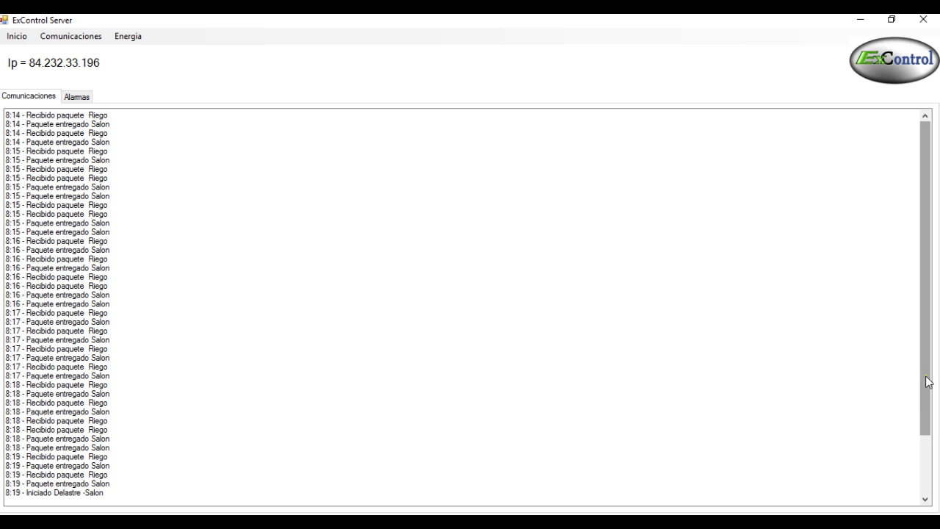
# Step: Check the latest log entries for the end of load shedding and review Analizador 0's measurements and status
pyautogui.moveTo(928, 378); pyautogui.dragTo(916, 453)
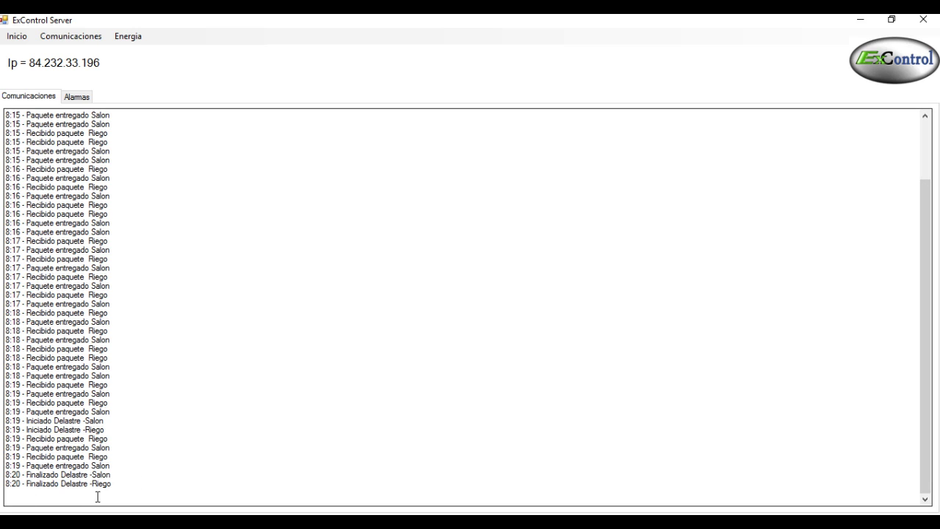
pyautogui.click(129, 36)
pyautogui.click(136, 53)
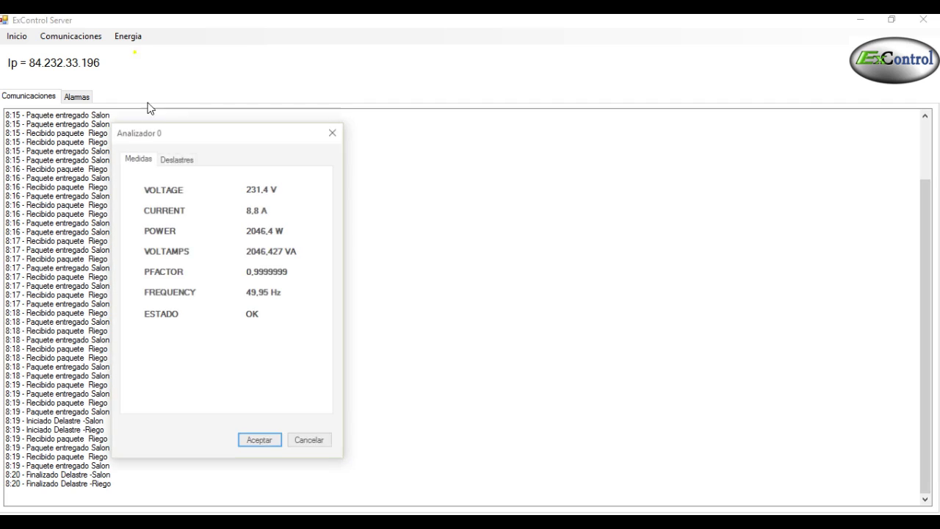
pyautogui.click(178, 160)
pyautogui.click(140, 159)
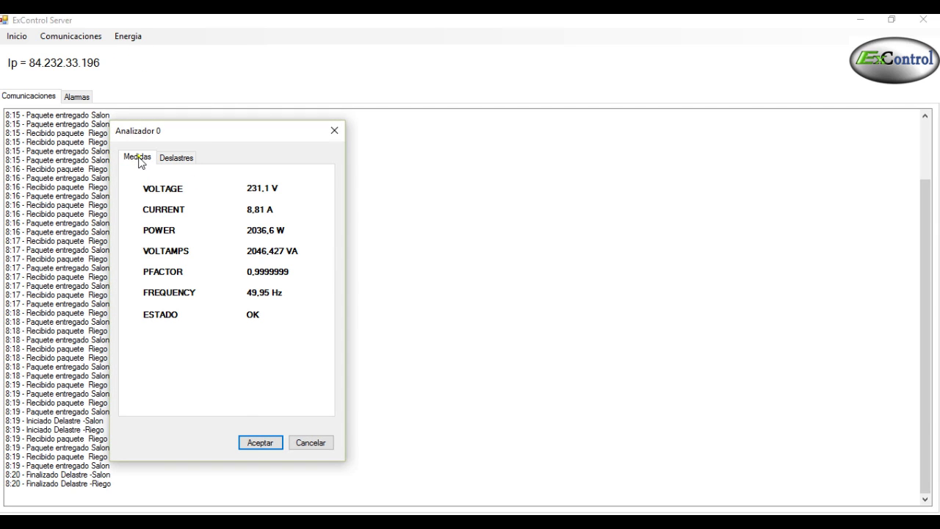
# Step: Accept and close Analizador 0's settings, glance back over the communications log, and switch to the ExControl web menu in the browser
pyautogui.click(259, 441)
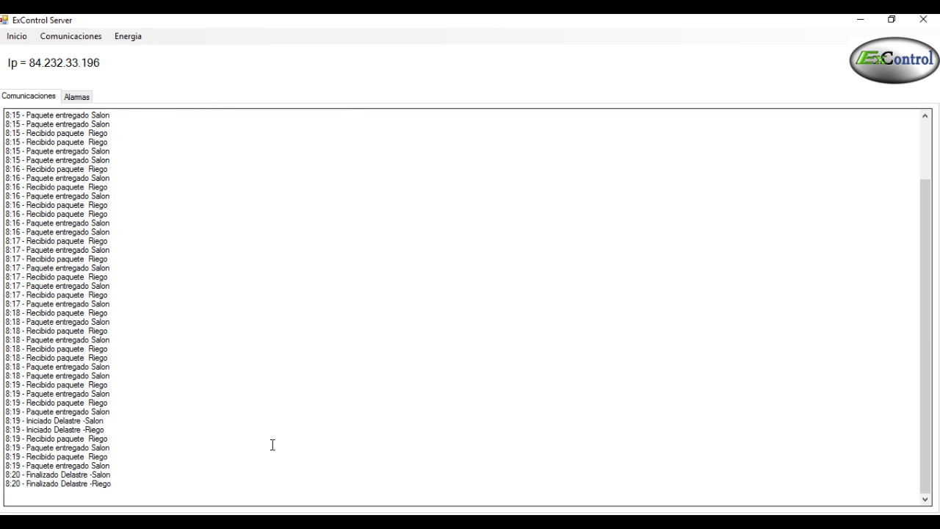
pyautogui.scroll(2, 269, 423)
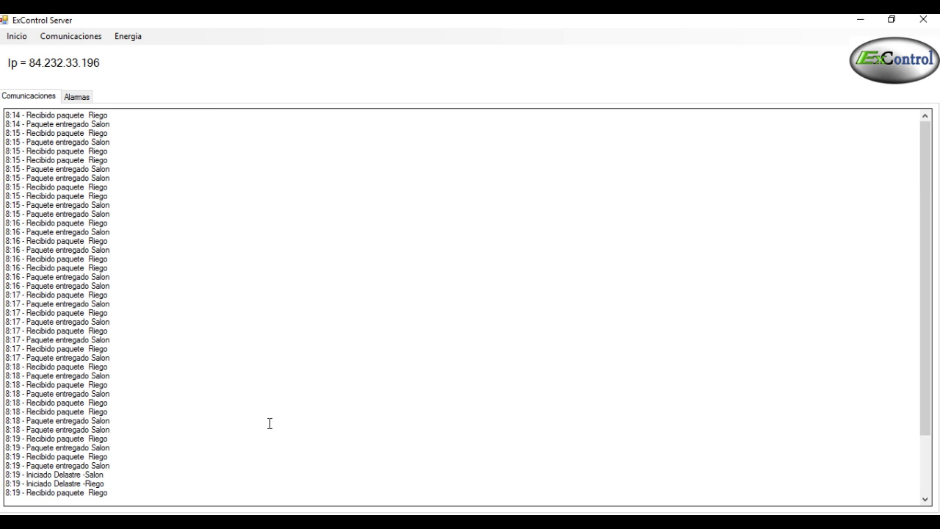
pyautogui.click(860, 22)
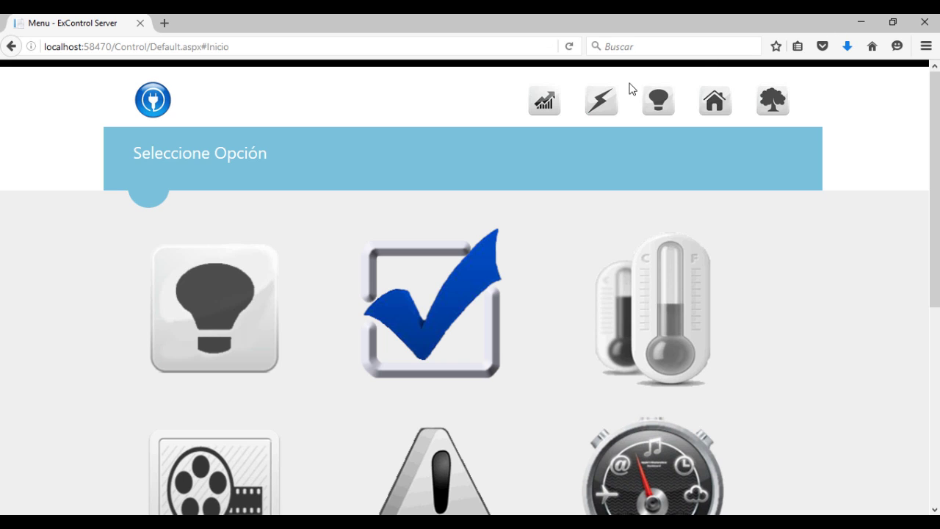
pyautogui.scroll(-2, 462, 150)
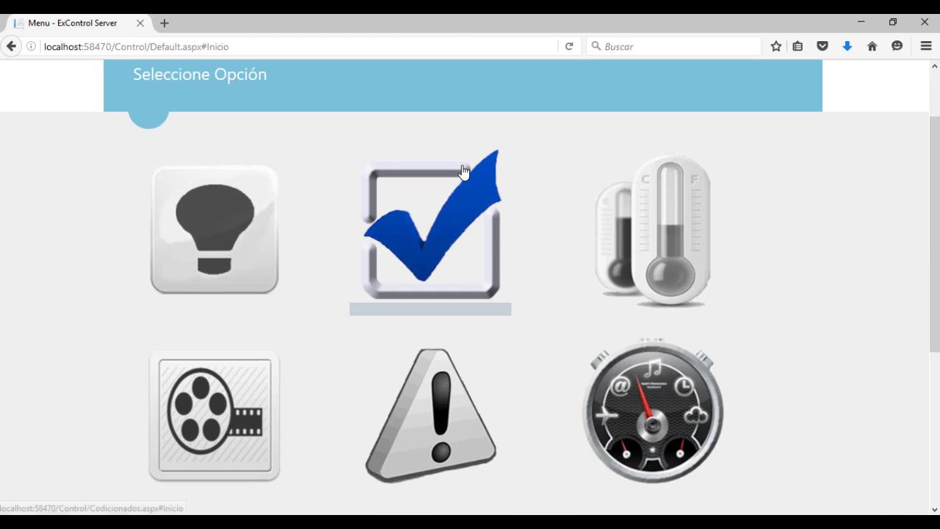
pyautogui.scroll(2, 462, 172)
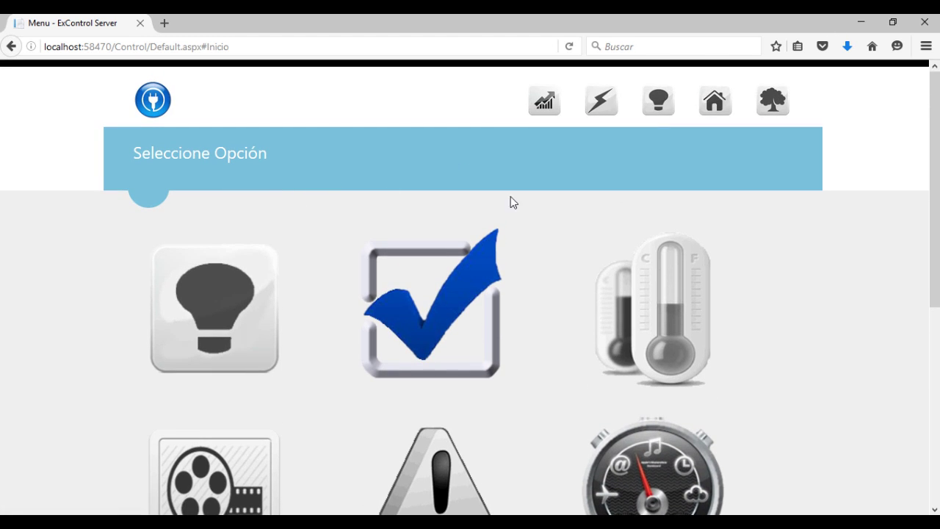
# Step: Generate the energy analysis chart of Voltios - V in Basico representation, keeping 16 April 2016 as the end date
pyautogui.click(602, 107)
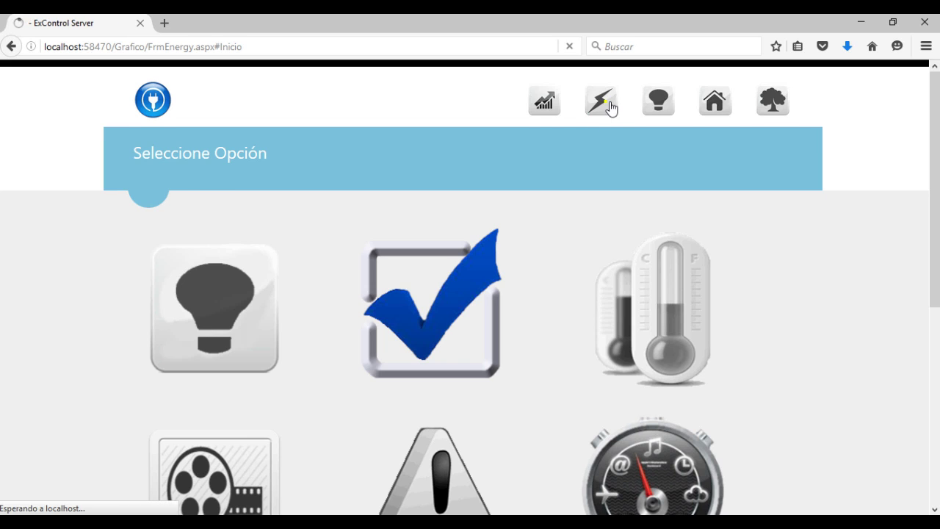
pyautogui.click(547, 404)
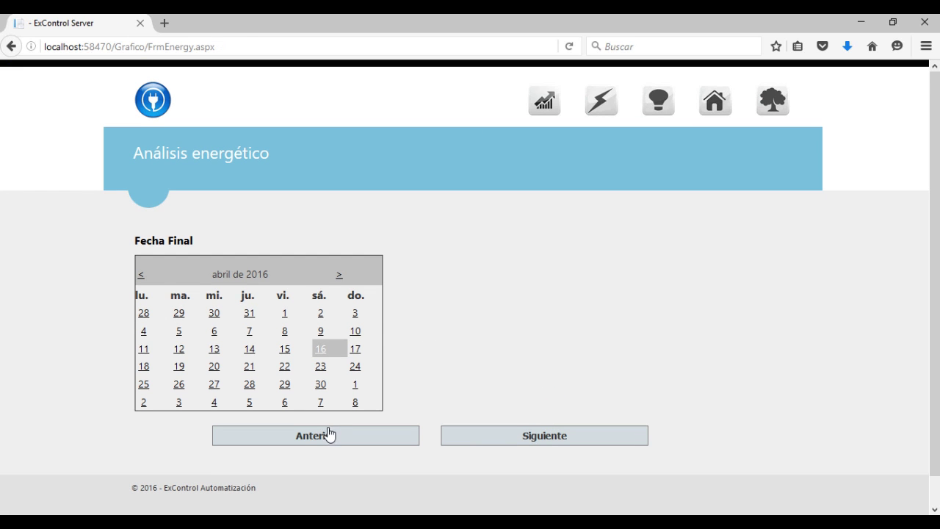
pyautogui.click(522, 440)
pyautogui.scroll(-5, 289, 286)
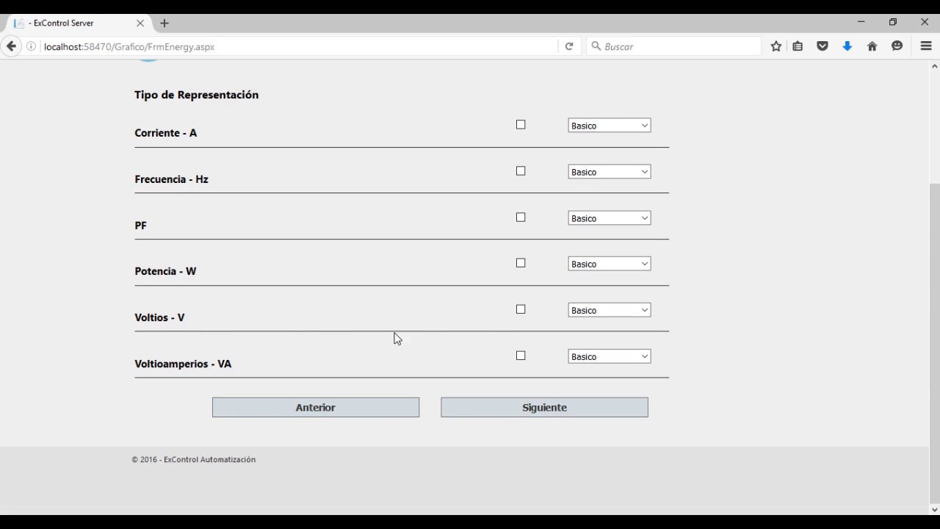
pyautogui.click(521, 309)
pyautogui.click(560, 412)
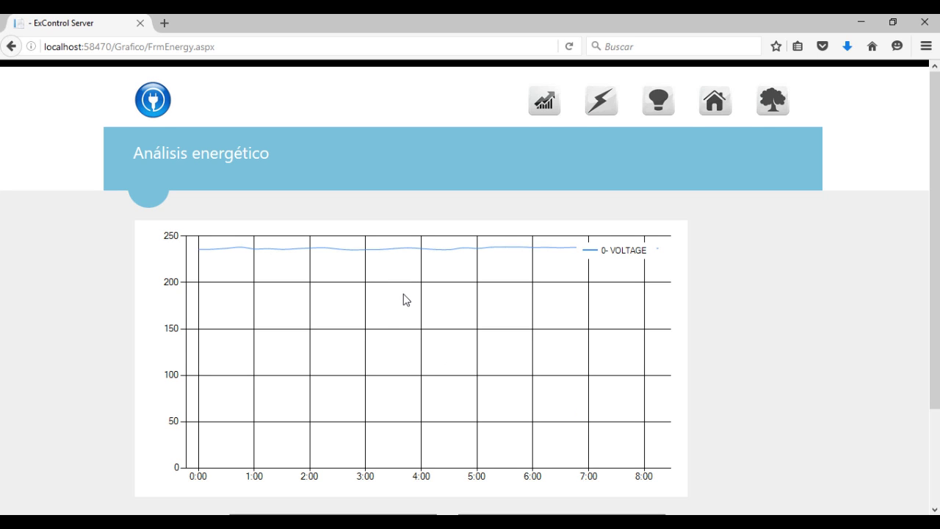
# Step: Return to the representation options and chart Potencia - W instead of Voltios - V
pyautogui.scroll(-3, 406, 299)
pyautogui.click(365, 415)
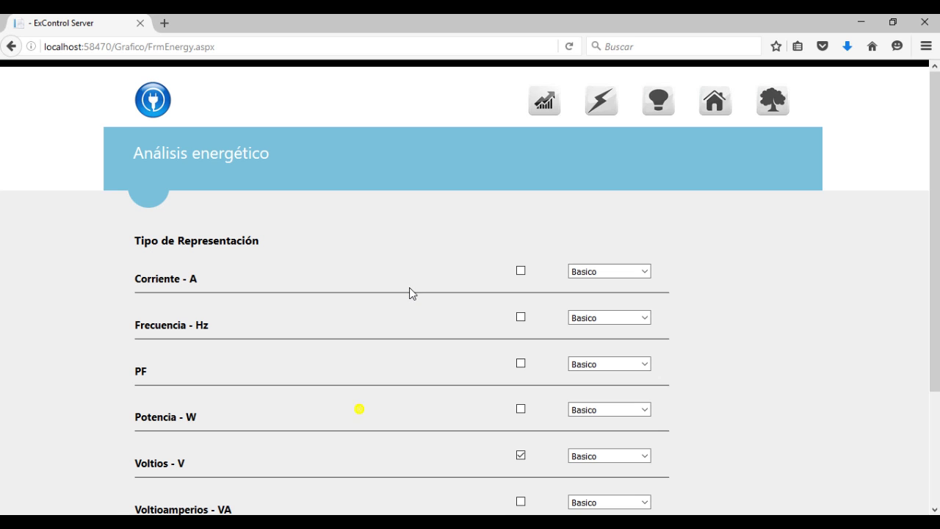
pyautogui.scroll(-4, 409, 290)
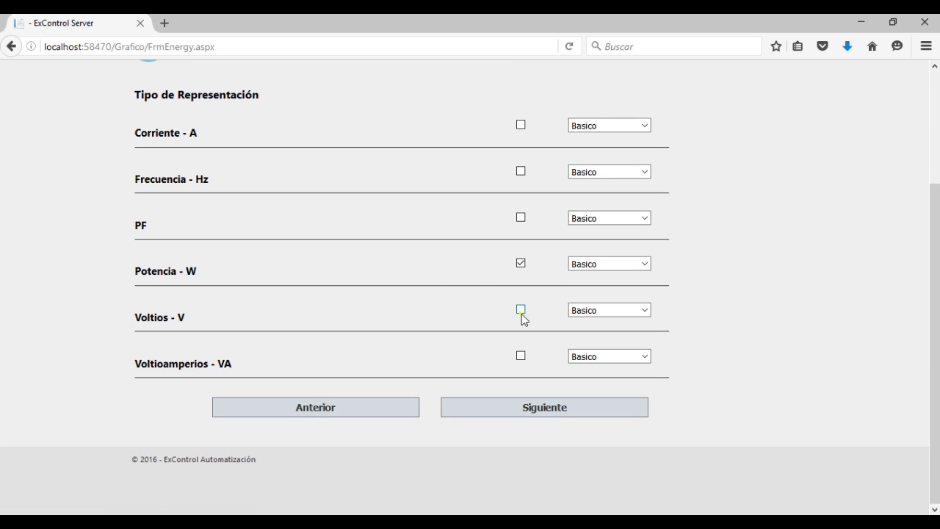
pyautogui.click(537, 409)
# Step: Go back to the start date, set it to 15 April 2016, and regenerate the Potencia - W chart through 16 April
pyautogui.scroll(-3, 390, 316)
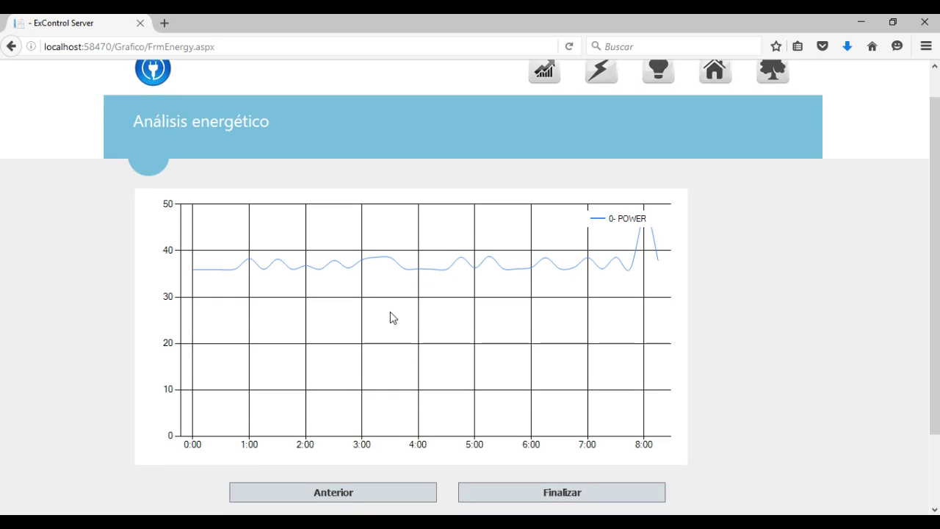
pyautogui.click(360, 411)
pyautogui.scroll(-3, 327, 401)
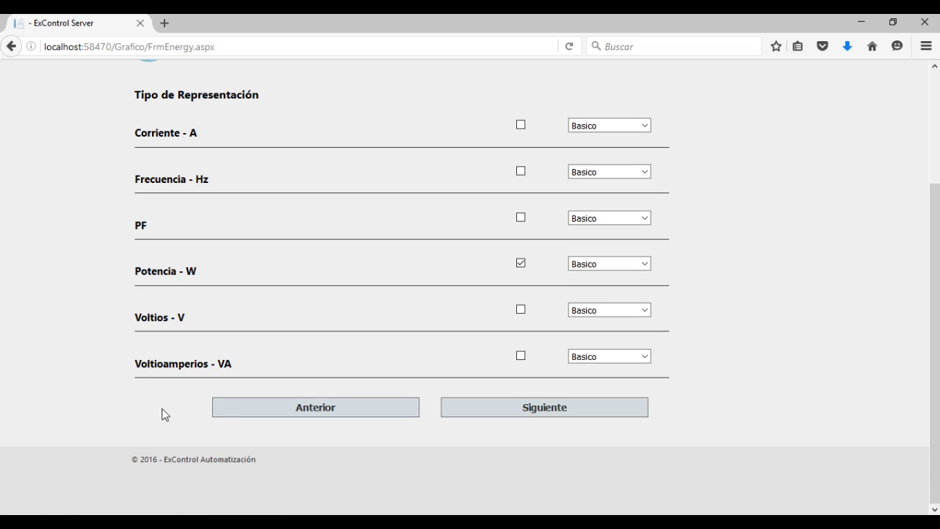
pyautogui.click(268, 411)
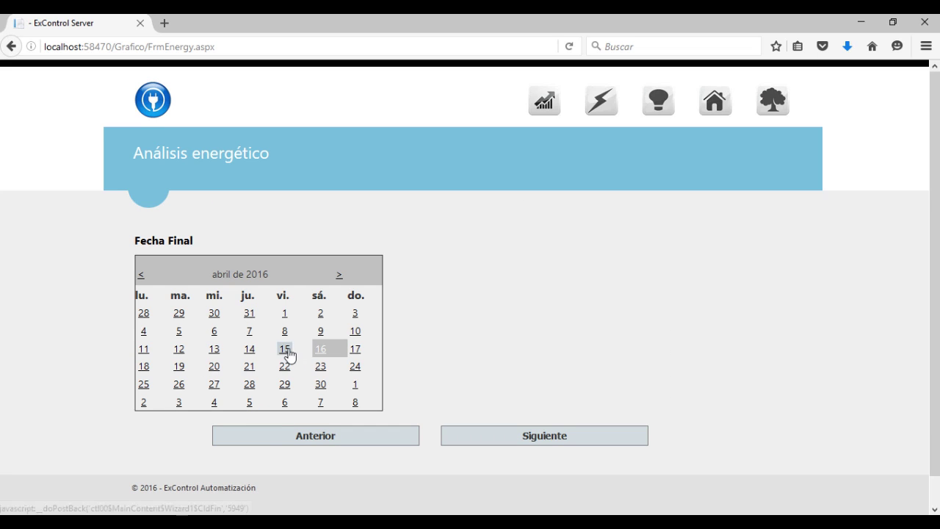
pyautogui.click(272, 436)
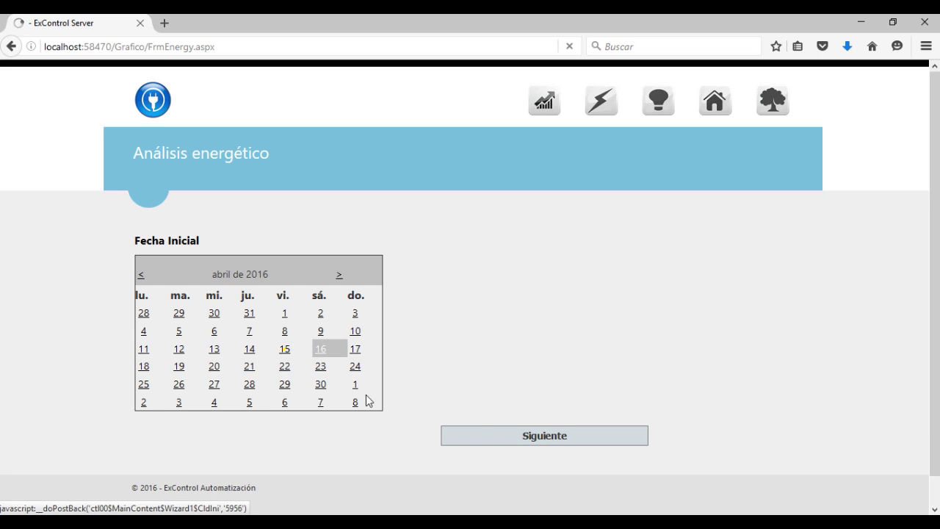
pyautogui.click(503, 437)
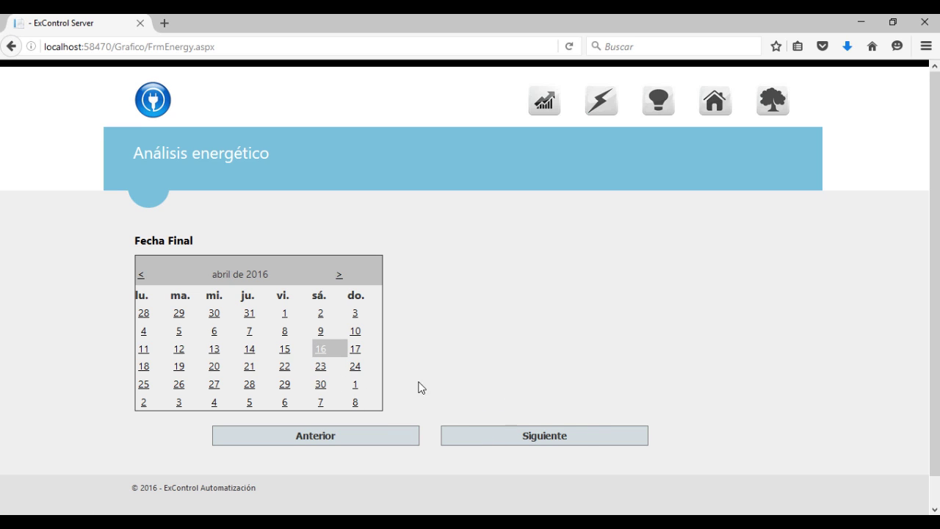
pyautogui.click(555, 439)
pyautogui.scroll(-3, 334, 360)
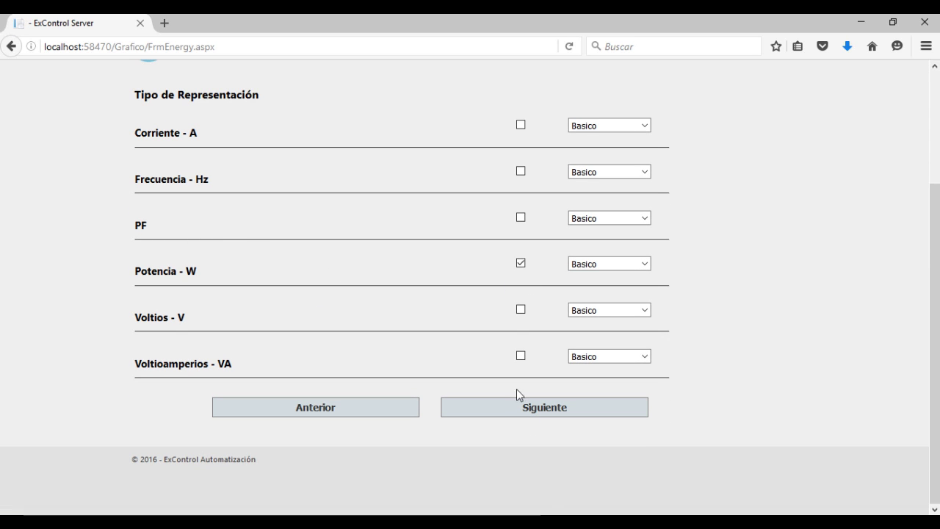
pyautogui.click(538, 410)
# Step: Add Voltioamperios - VA to the Potencia - W chart, compare both curves, and return to the representation options
pyautogui.scroll(-3, 414, 424)
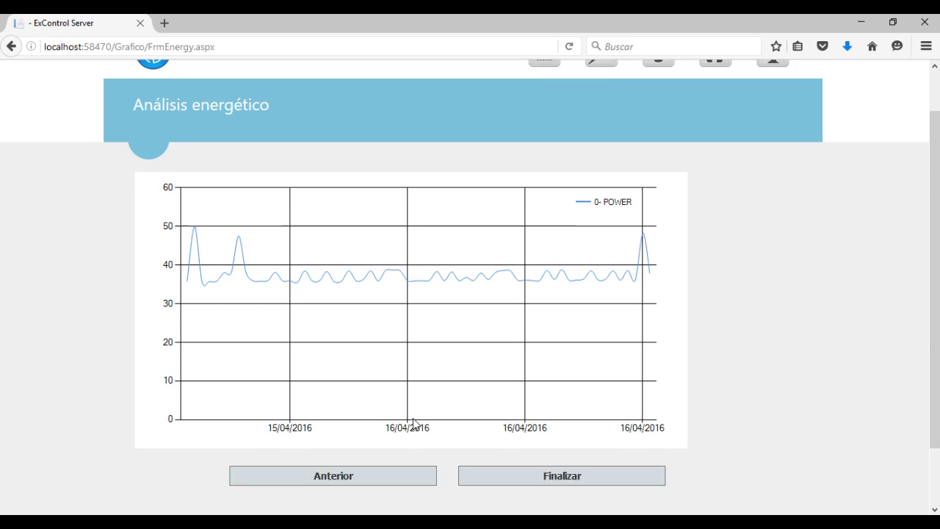
pyautogui.click(334, 409)
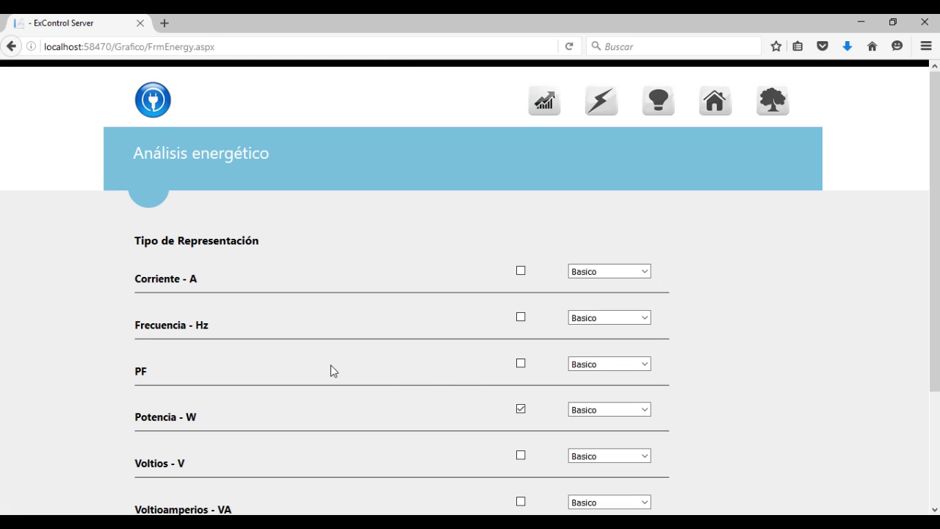
pyautogui.scroll(-4, 369, 360)
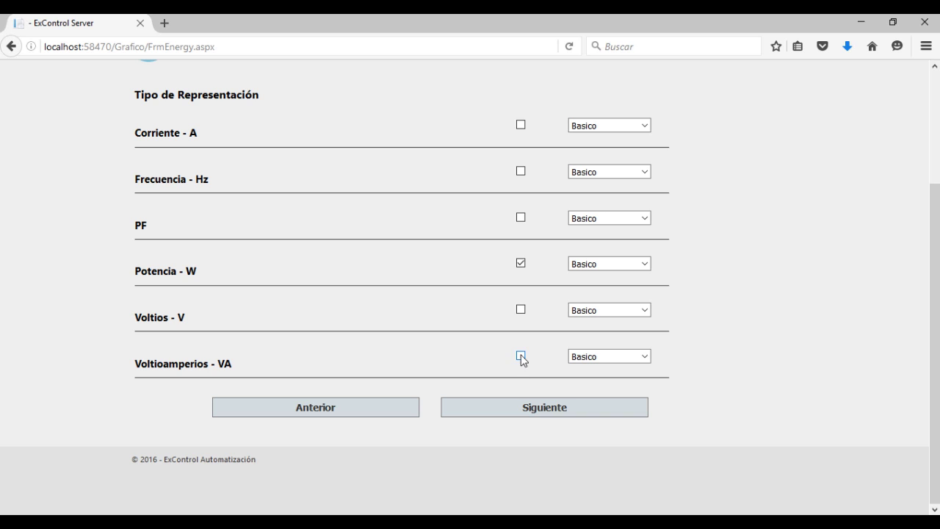
pyautogui.click(541, 413)
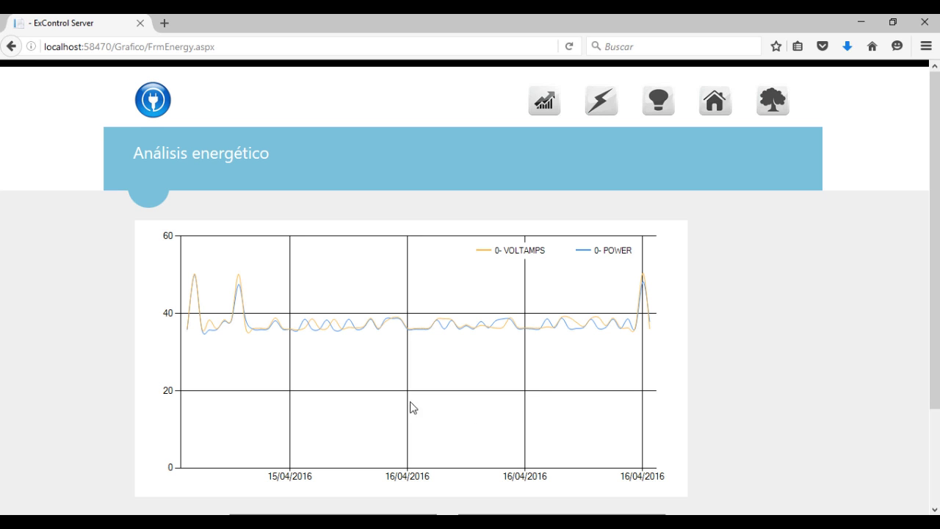
pyautogui.scroll(-3, 466, 346)
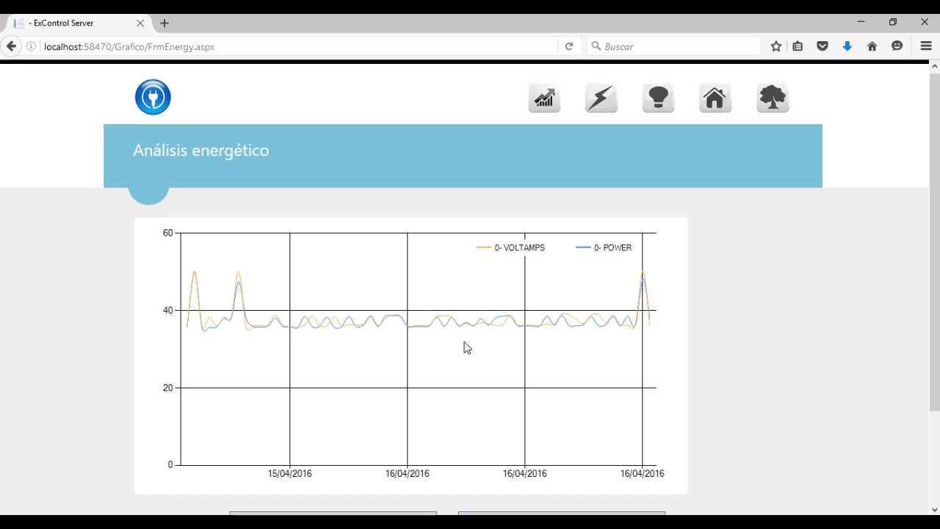
pyautogui.click(349, 408)
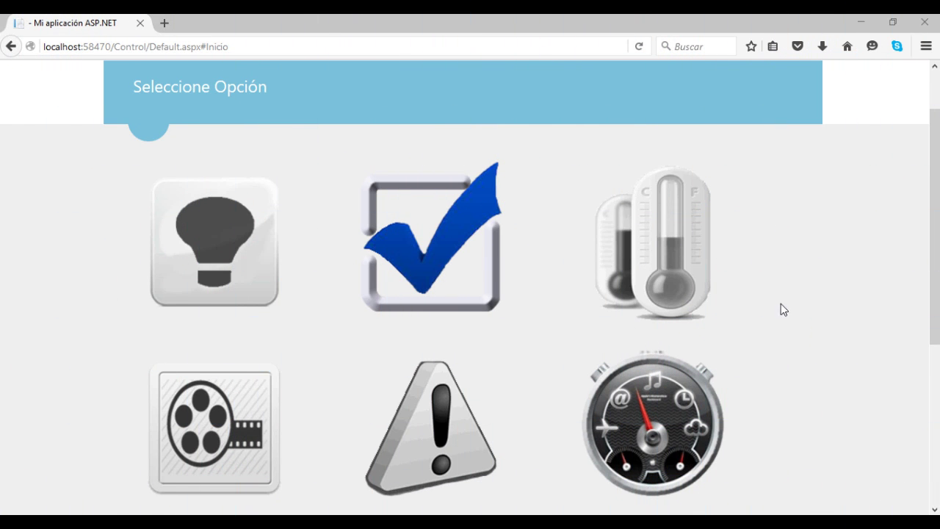
# Step: Open the sensors page from the option menu and filter the list by Temperatura
pyautogui.click(664, 277)
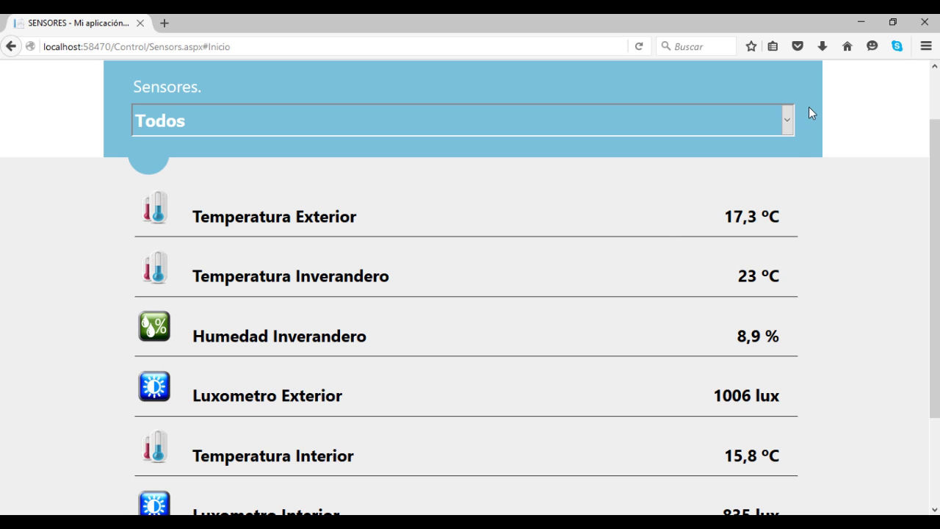
pyautogui.click(786, 120)
pyautogui.click(785, 145)
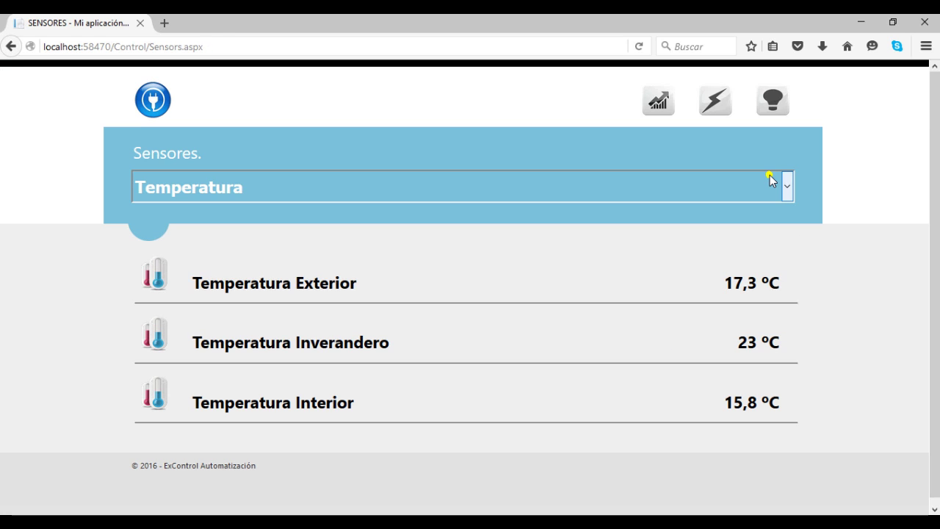
# Step: Filter the sensor list by Humedad and by Luxometro to view those readings
pyautogui.click(786, 187)
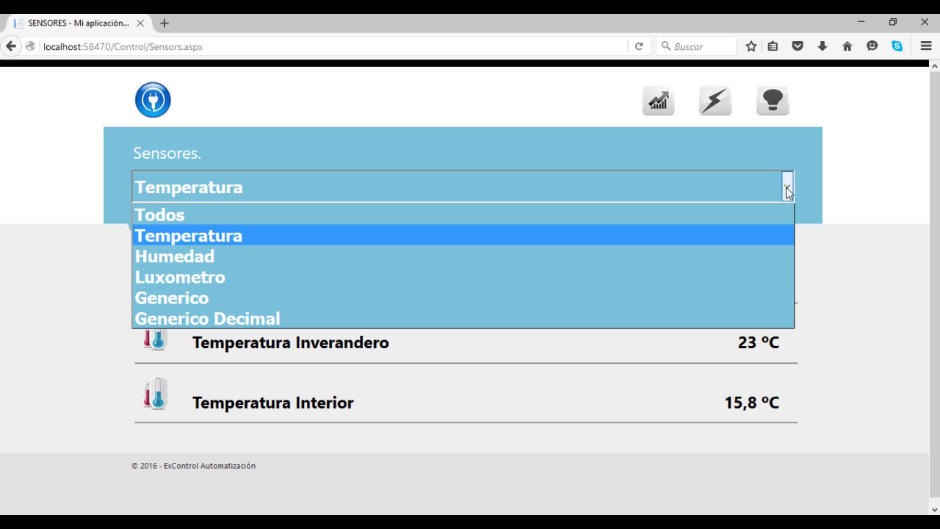
pyautogui.click(748, 257)
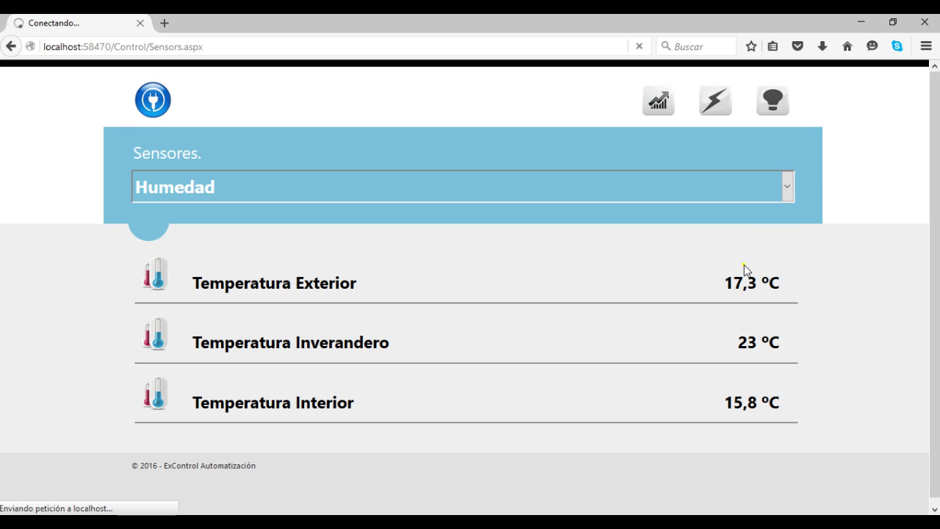
pyautogui.click(794, 188)
pyautogui.click(709, 279)
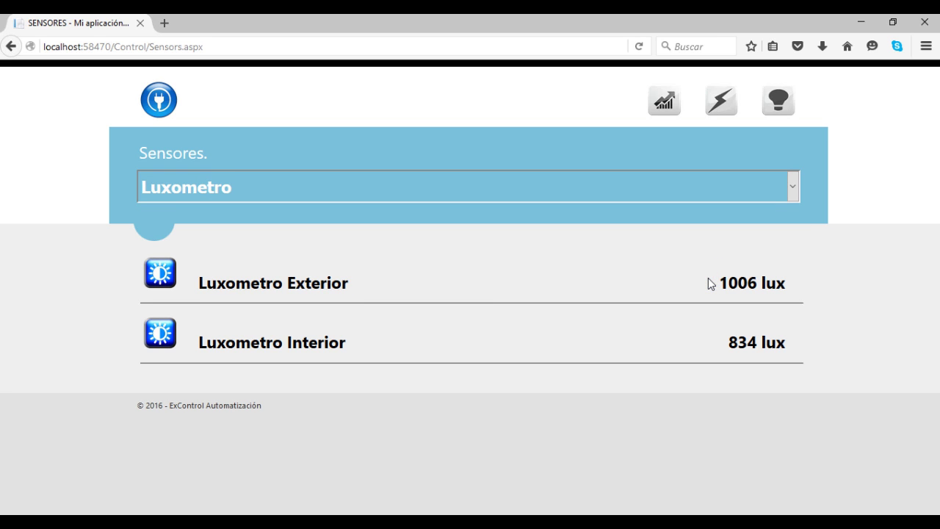
# Step: Set the sensor filter back to Todos to list every sensor
pyautogui.click(791, 189)
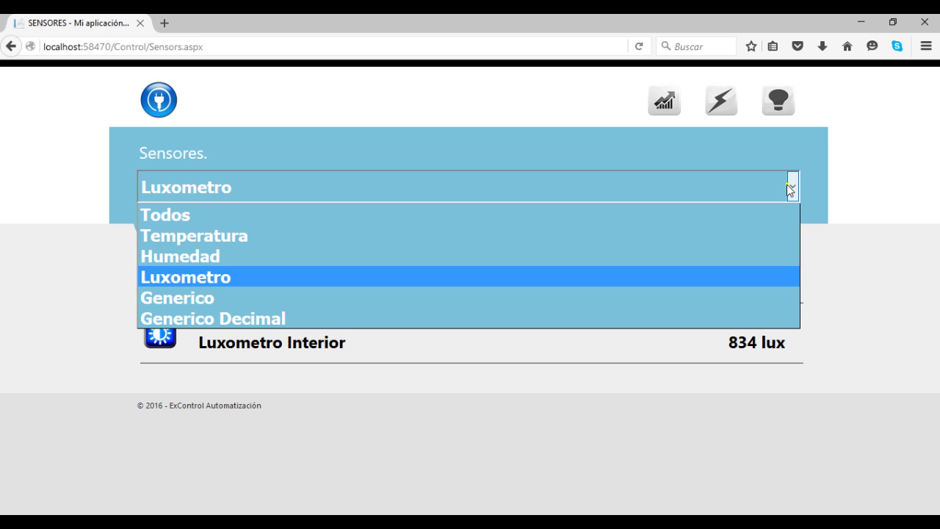
pyautogui.click(772, 213)
pyautogui.click(771, 213)
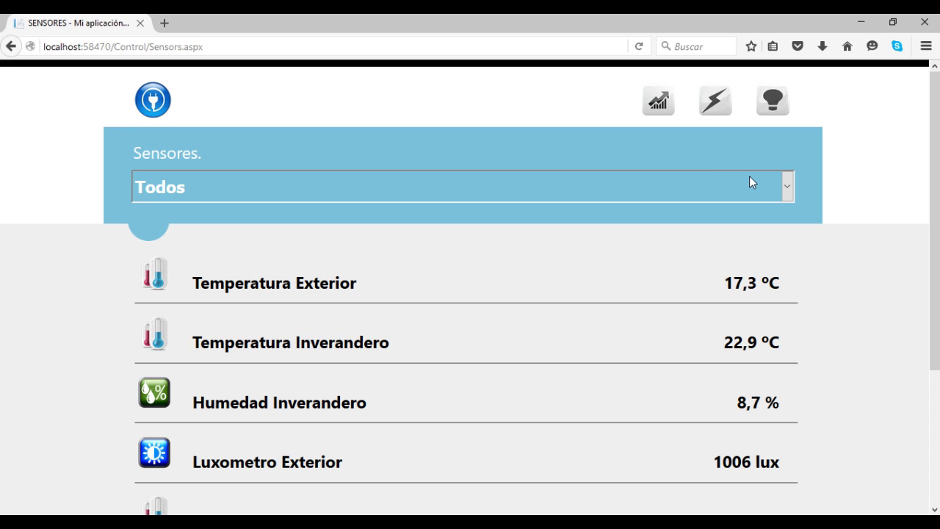
# Step: Filter the sensor graph selection by Temperatura, select the Exterior, Inverandero and Interior sensors, and continue to the graph's date selection
pyautogui.click(650, 105)
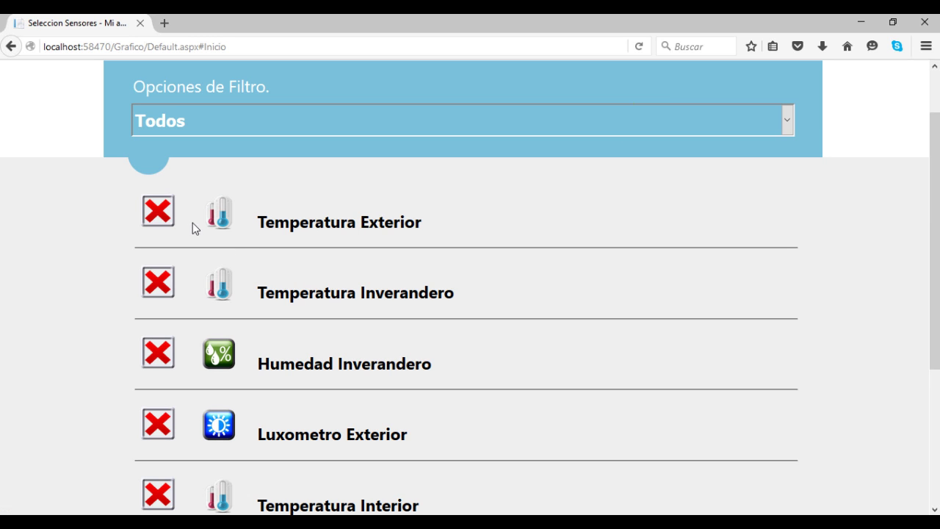
pyautogui.click(204, 126)
pyautogui.click(191, 146)
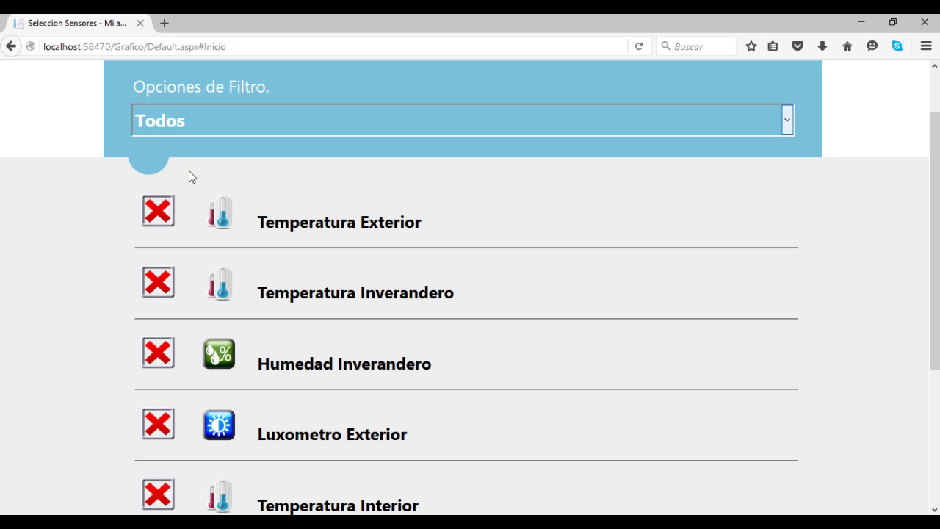
pyautogui.click(159, 285)
pyautogui.click(159, 344)
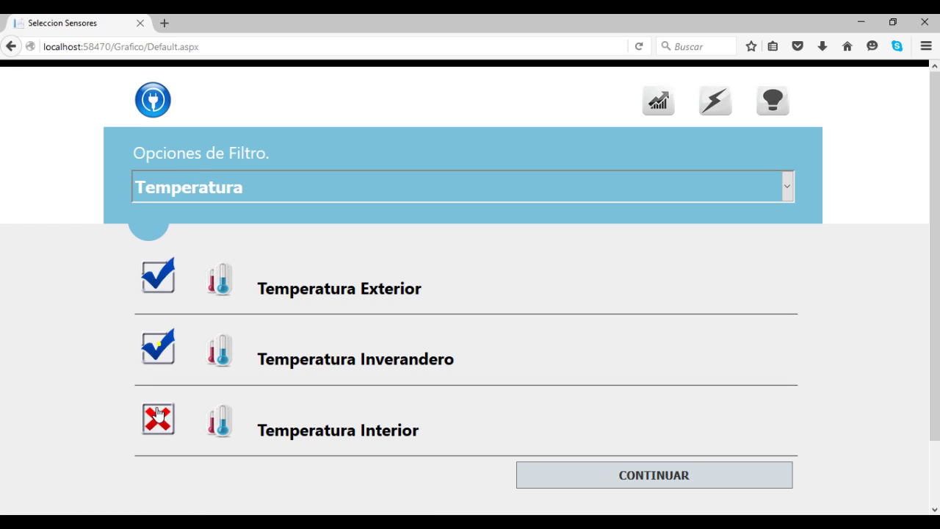
pyautogui.click(159, 413)
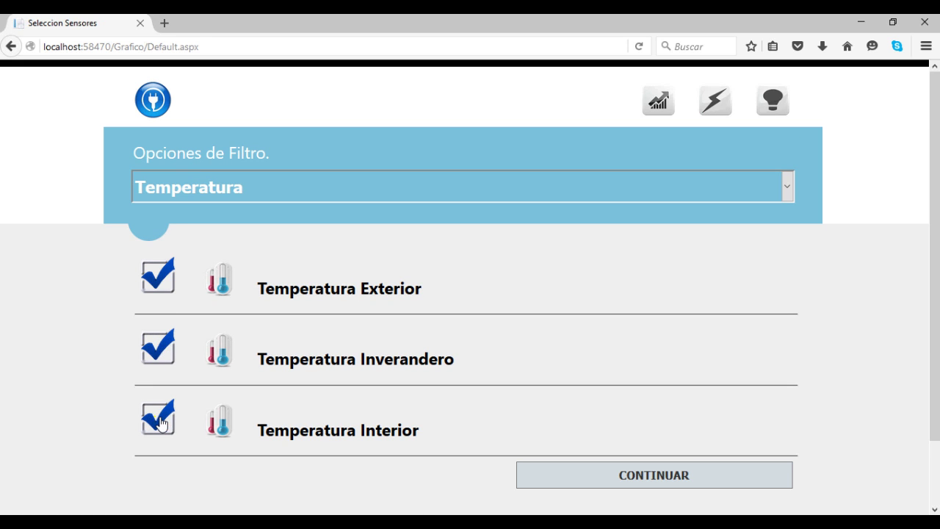
pyautogui.click(644, 477)
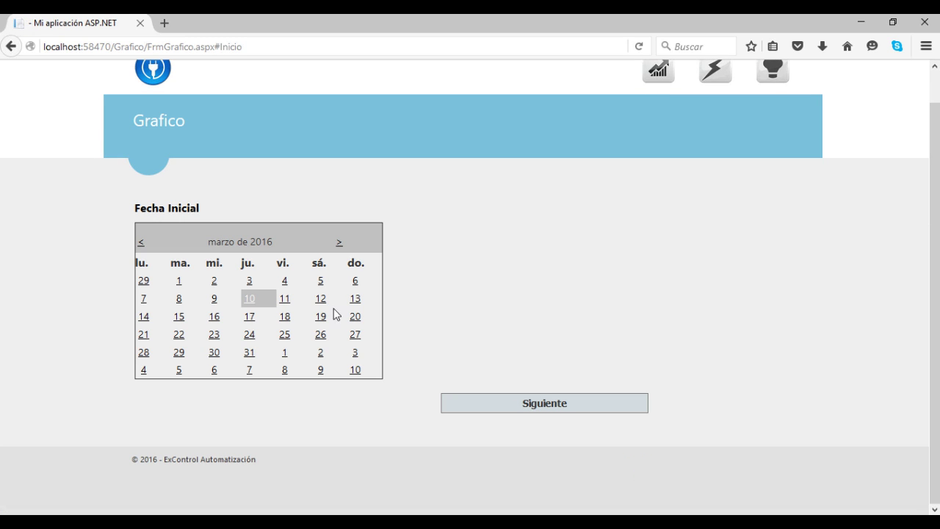
# Step: Set the temperature graph's start date to 9 March 2016 and accept 10 March 2016 as the end date
pyautogui.click(213, 298)
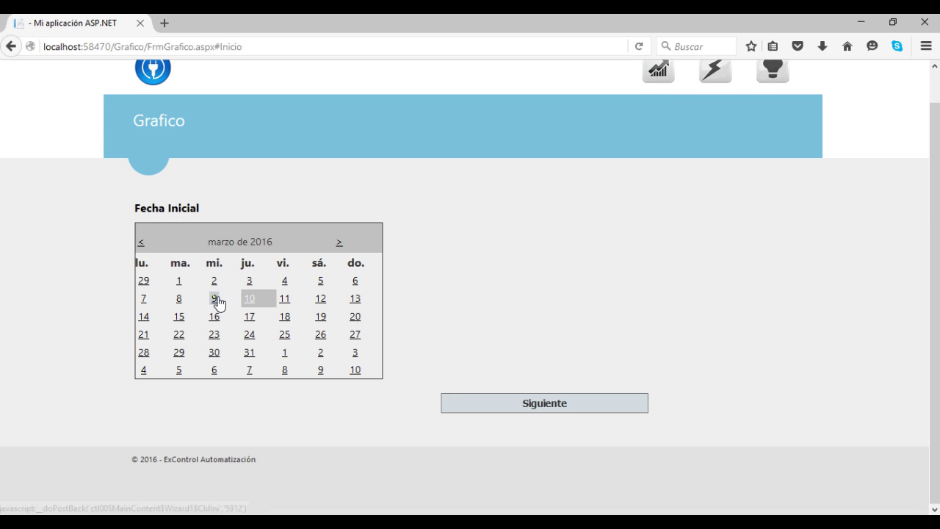
pyautogui.click(547, 444)
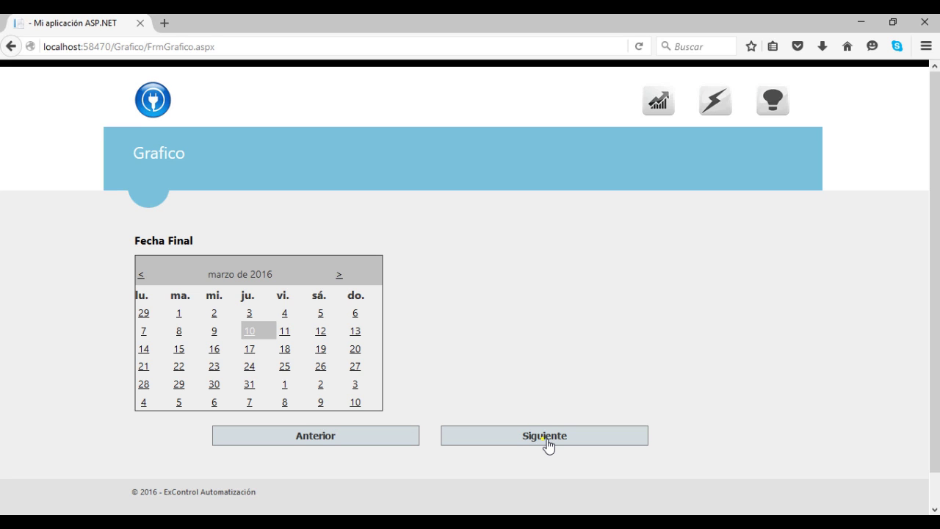
pyautogui.click(547, 444)
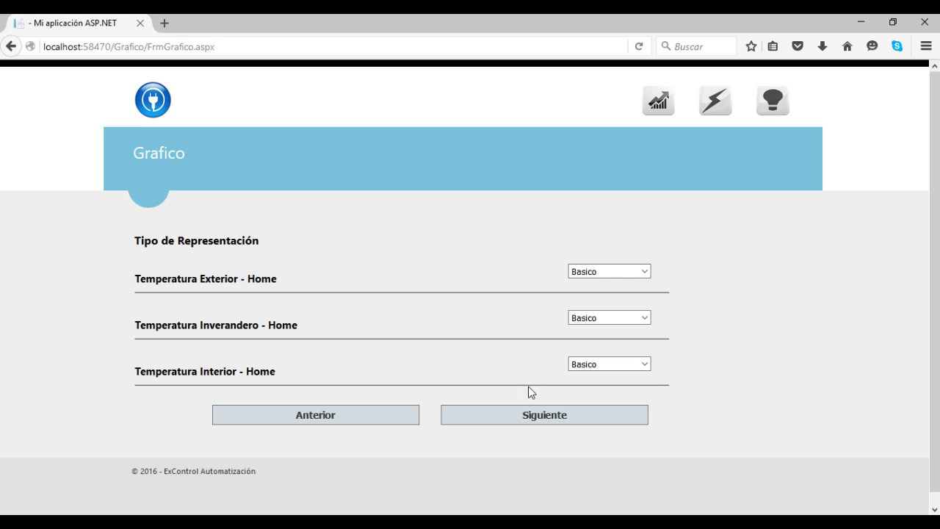
# Step: Generate the temperature graph with Columna for Exterior, Stock for Inverandero and Basico for Interior
pyautogui.click(645, 318)
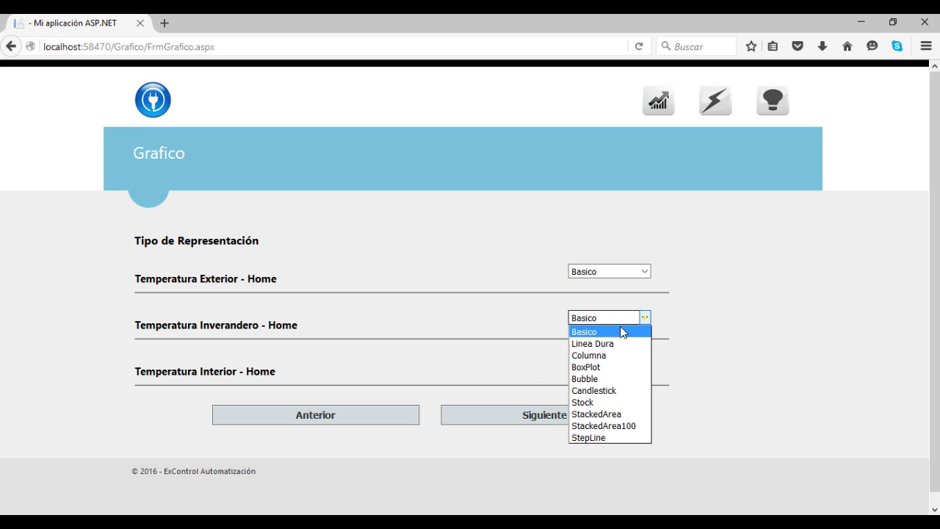
pyautogui.click(600, 401)
pyautogui.click(606, 275)
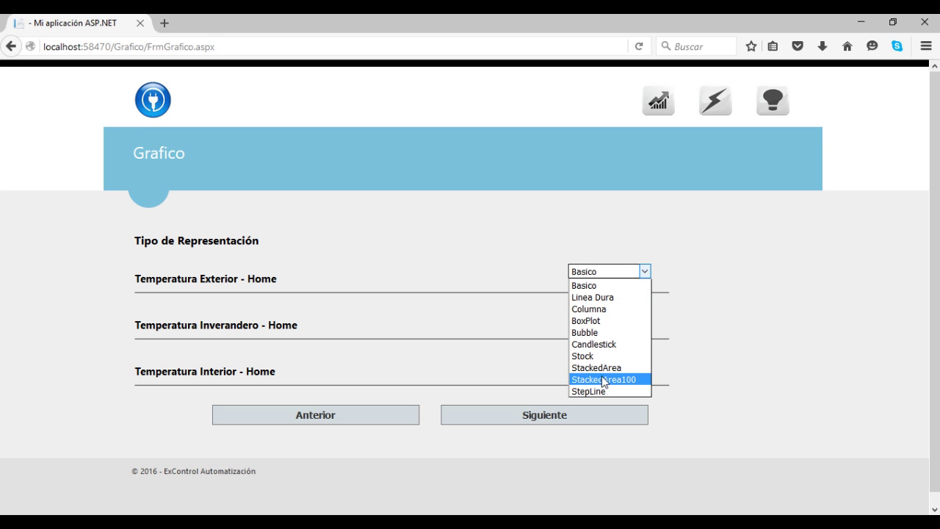
pyautogui.click(609, 309)
pyautogui.click(608, 367)
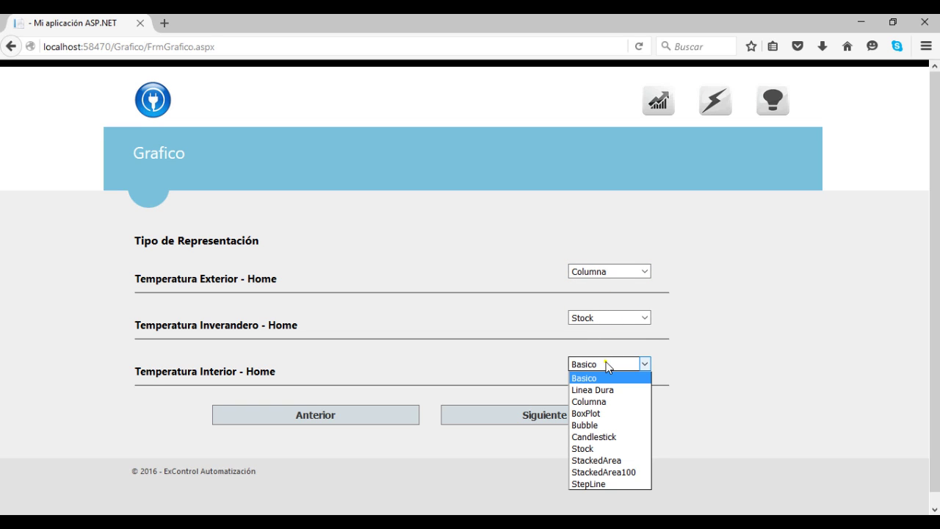
pyautogui.click(607, 368)
pyautogui.click(536, 416)
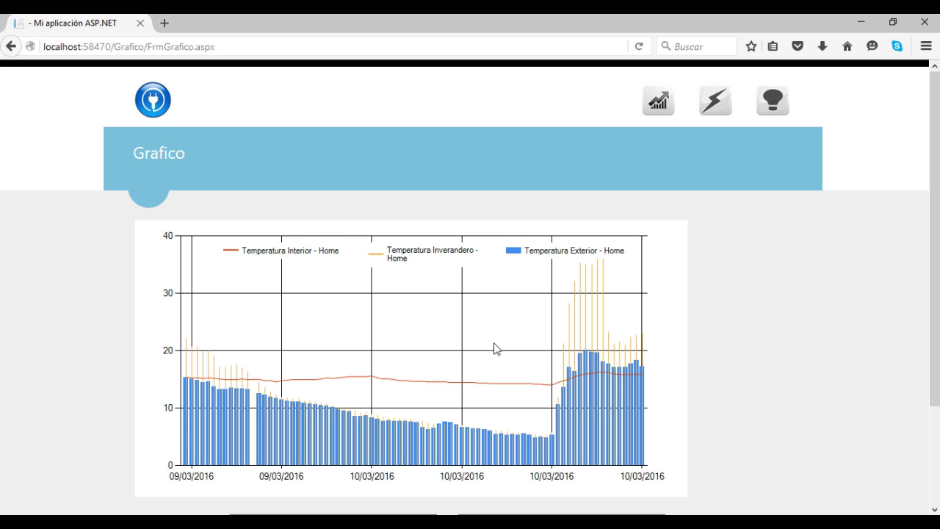
# Step: Return to the representation types, set Exterior and Inverandero to Basico, and regenerate the temperature graph
pyautogui.scroll(-3, 494, 349)
pyautogui.click(379, 409)
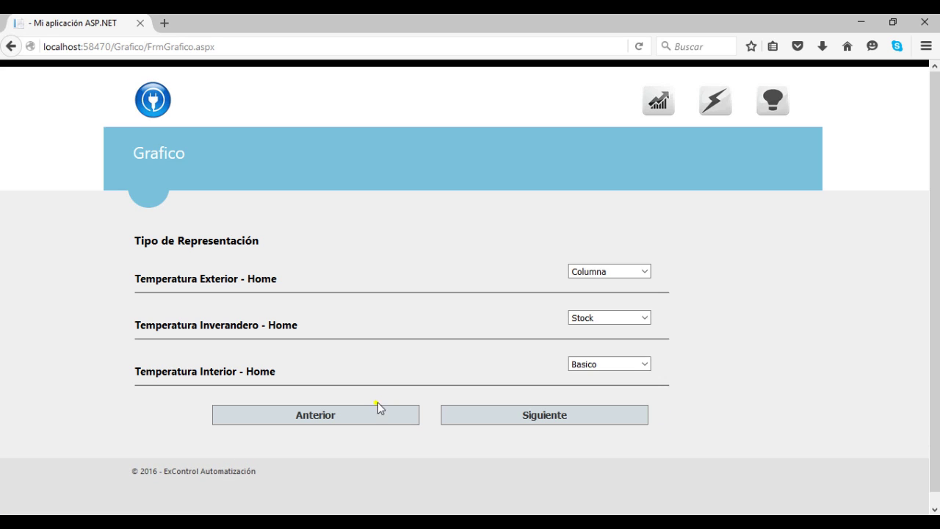
pyautogui.click(595, 275)
pyautogui.click(595, 282)
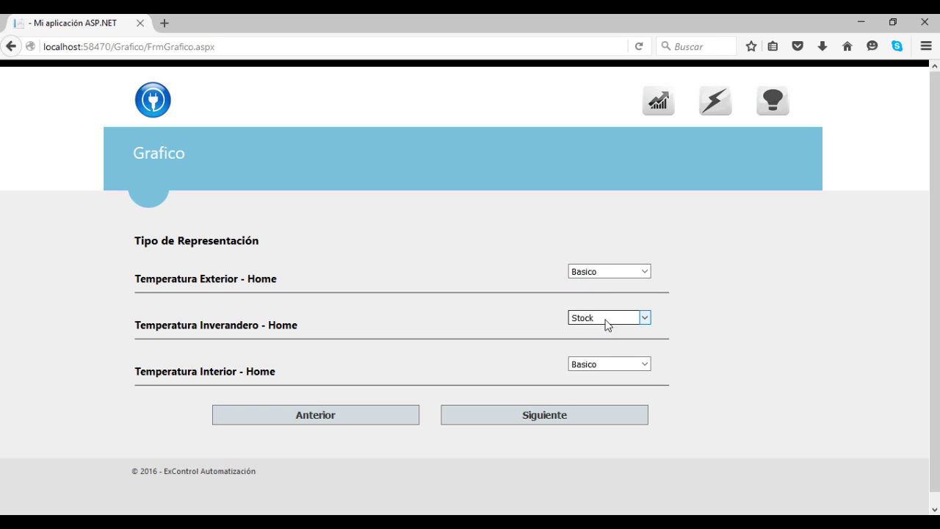
pyautogui.click(607, 324)
pyautogui.click(593, 331)
pyautogui.click(547, 416)
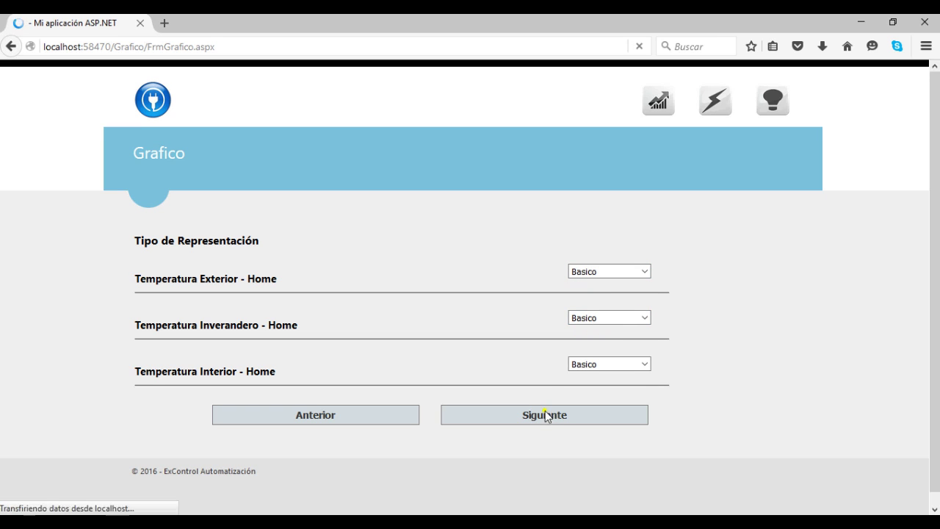
pyautogui.scroll(-2, 518, 345)
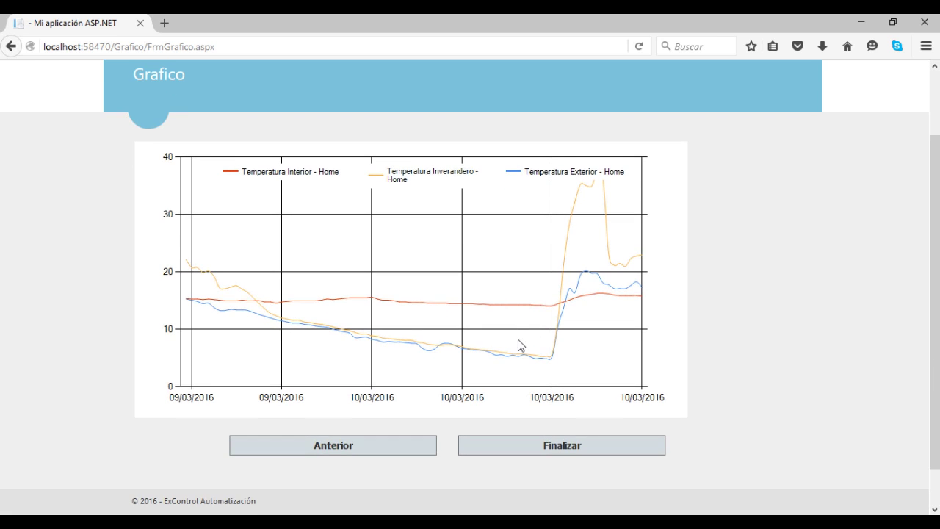
# Step: Return to the representation types and regenerate the graph with Columna for Exterior, StepLine for Inverandero and Candlestick for Interior
pyautogui.click(394, 450)
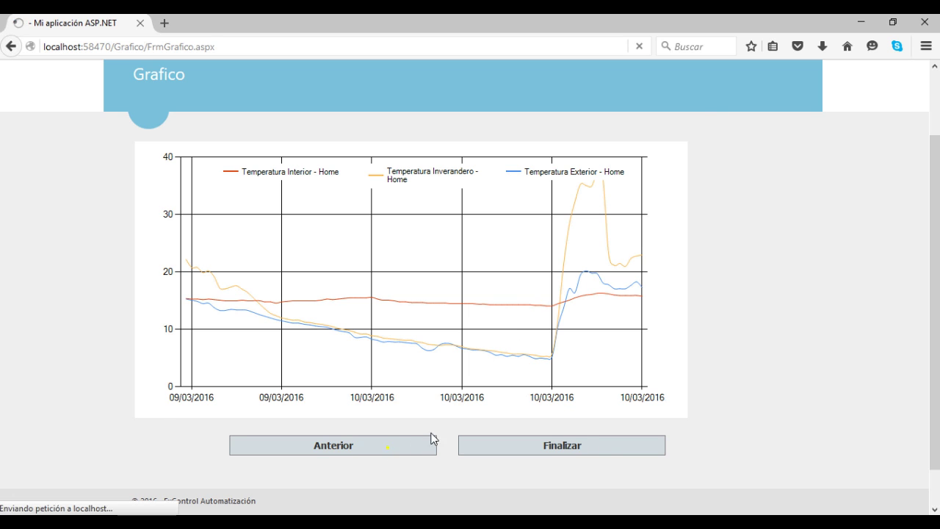
pyautogui.click(624, 272)
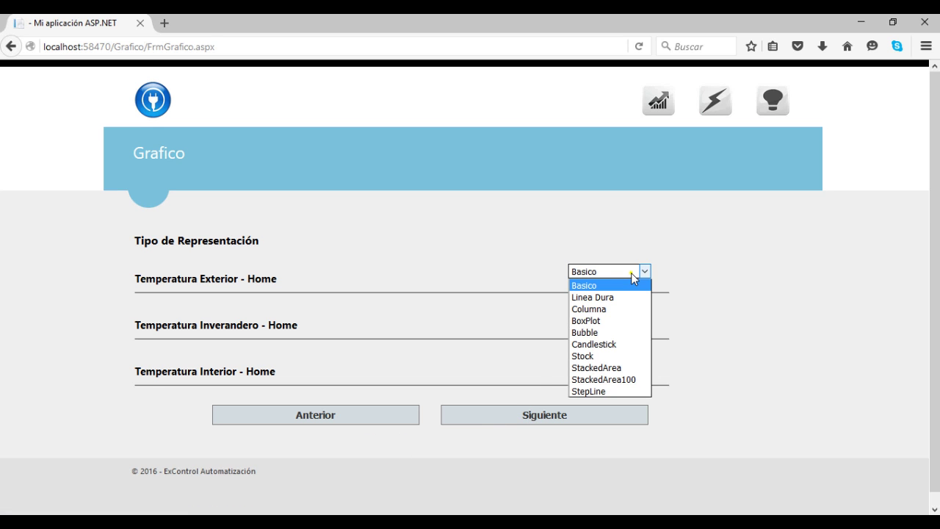
pyautogui.click(607, 309)
pyautogui.click(601, 323)
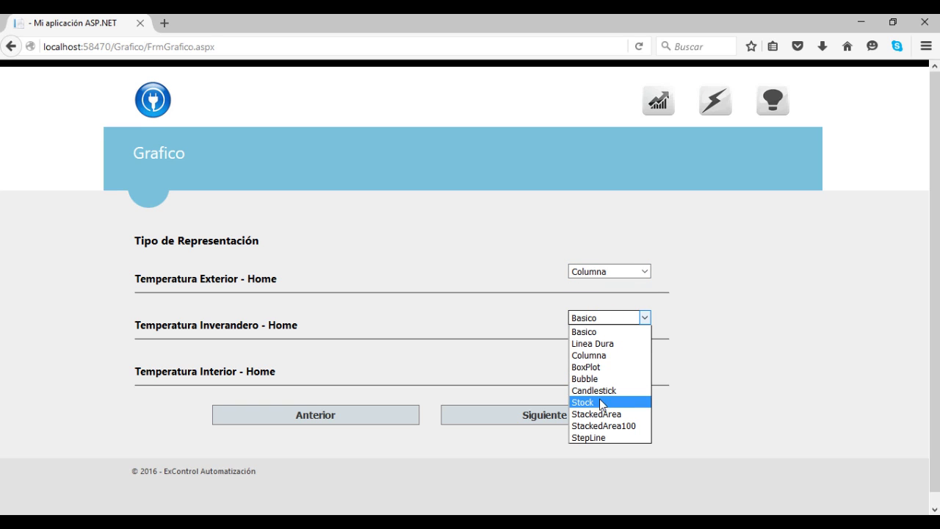
pyautogui.click(580, 437)
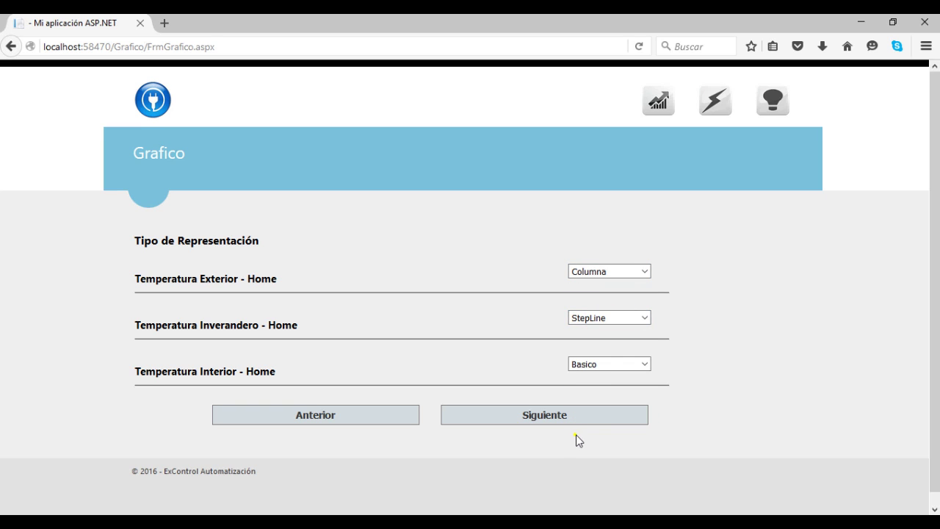
pyautogui.click(604, 365)
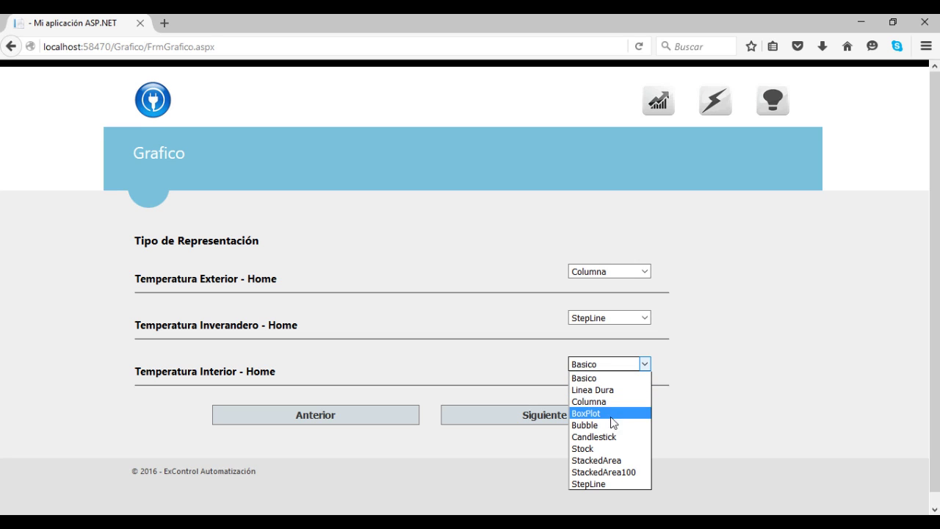
pyautogui.click(606, 436)
pyautogui.click(579, 417)
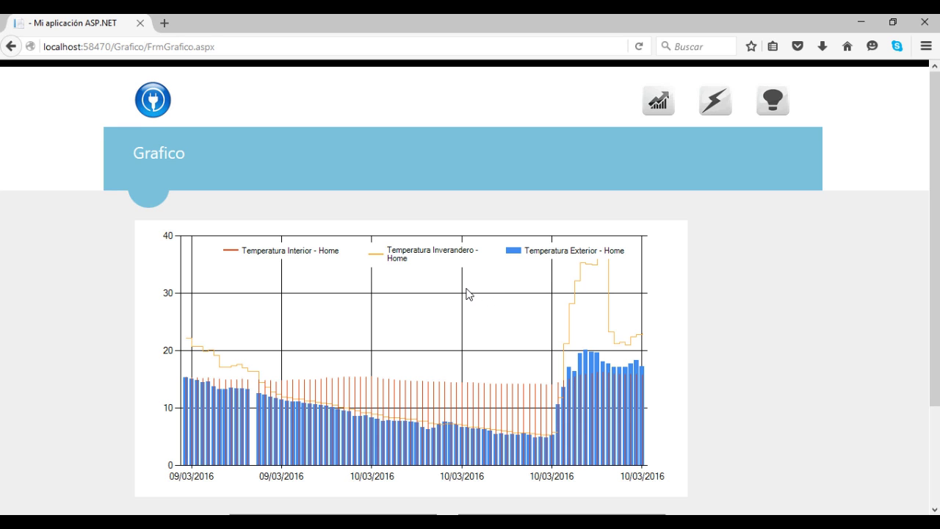
pyautogui.scroll(-3, 467, 294)
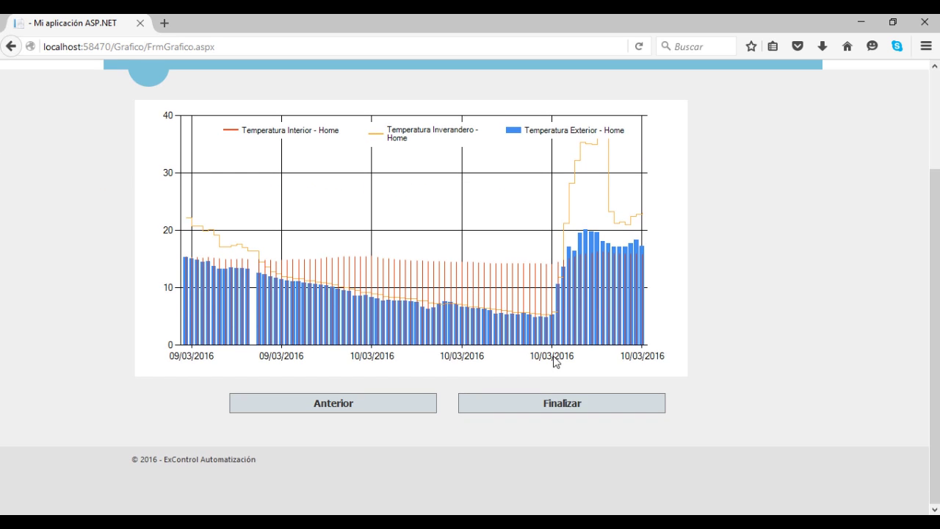
# Step: Finish the temperature graph, filter the sensor selection by Luxometro, and continue with Luxometro Exterior and Luxometro Interior selected
pyautogui.click(564, 406)
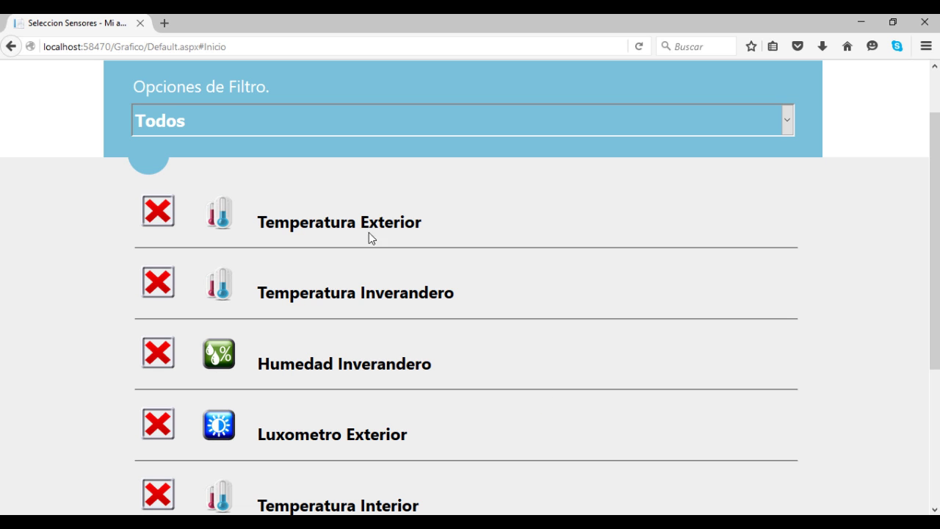
pyautogui.click(282, 126)
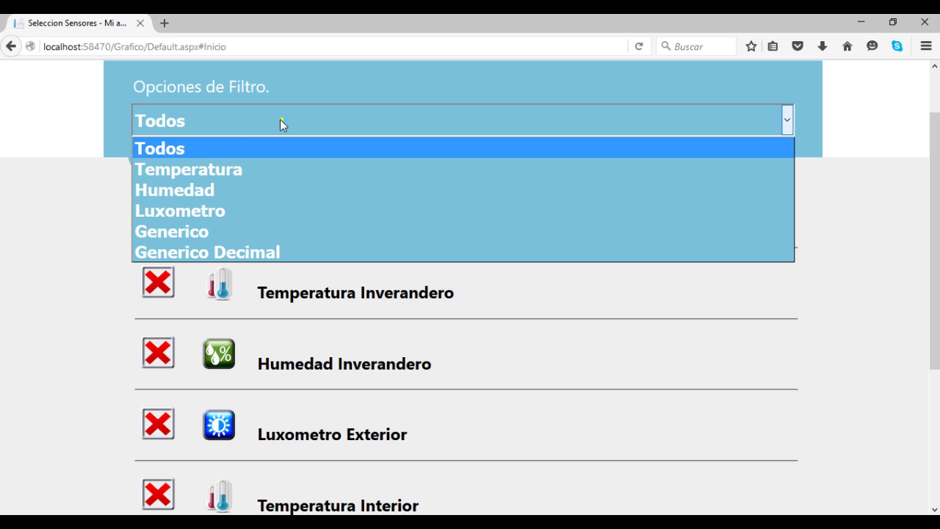
pyautogui.click(163, 211)
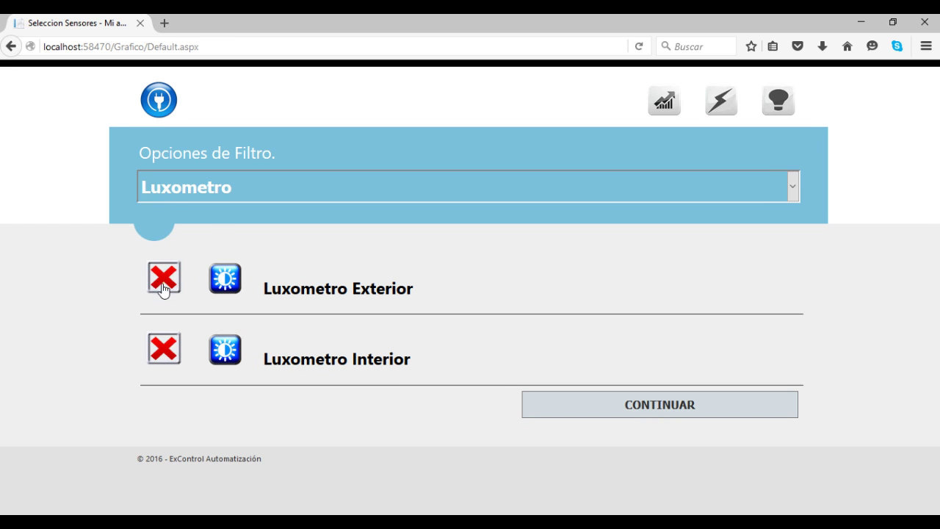
pyautogui.click(163, 277)
pyautogui.click(160, 347)
pyautogui.click(664, 412)
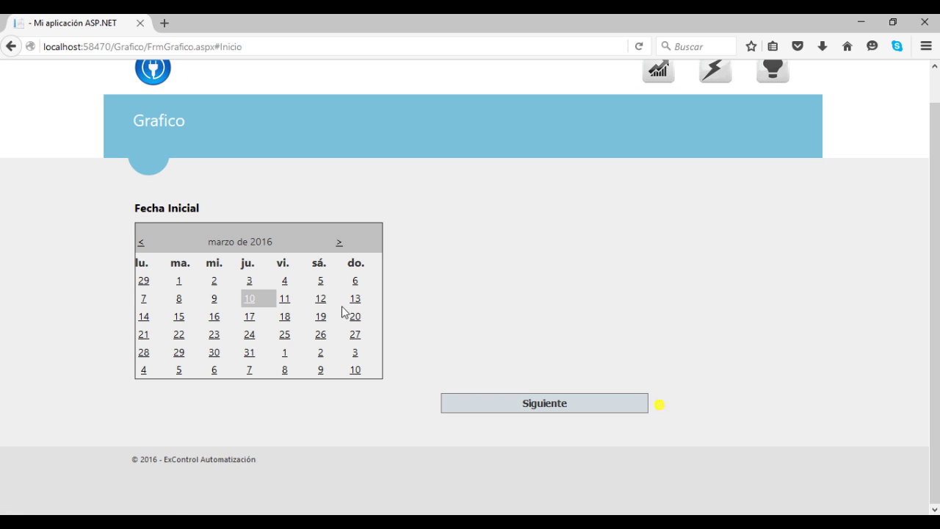
# Step: Set the light sensor graph's start date to 8 March 2016 and accept 10 March 2016 as the end date
pyautogui.click(185, 303)
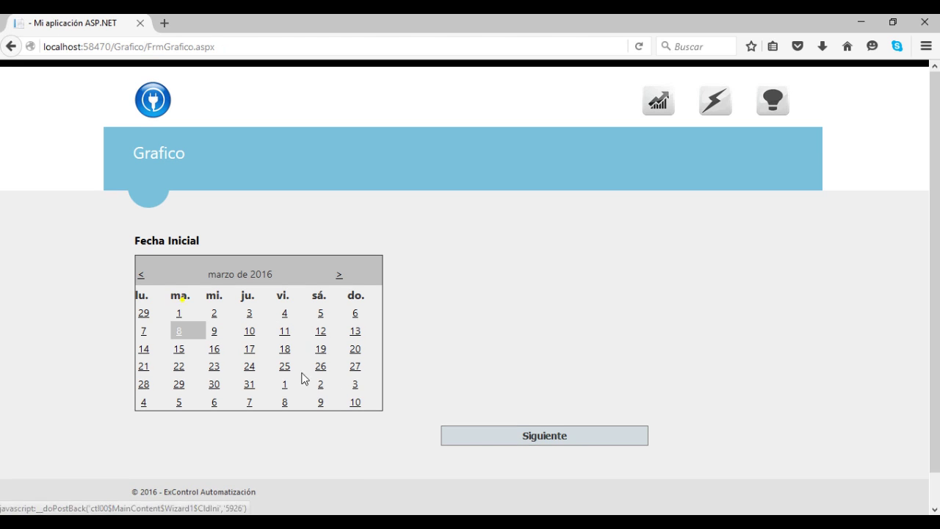
pyautogui.click(541, 439)
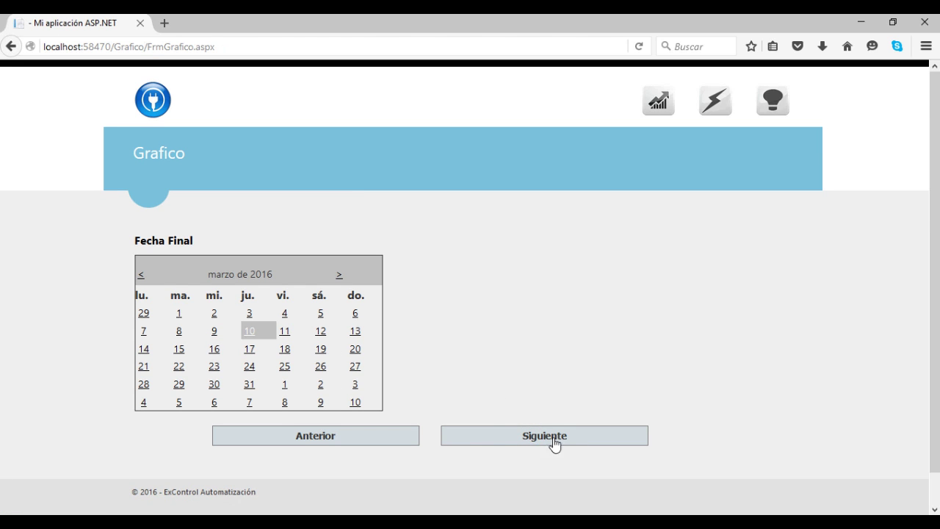
pyautogui.click(556, 441)
# Step: Generate the graph of both Luxometro sensors with the Basico representation, view it, and finish it
pyautogui.click(634, 273)
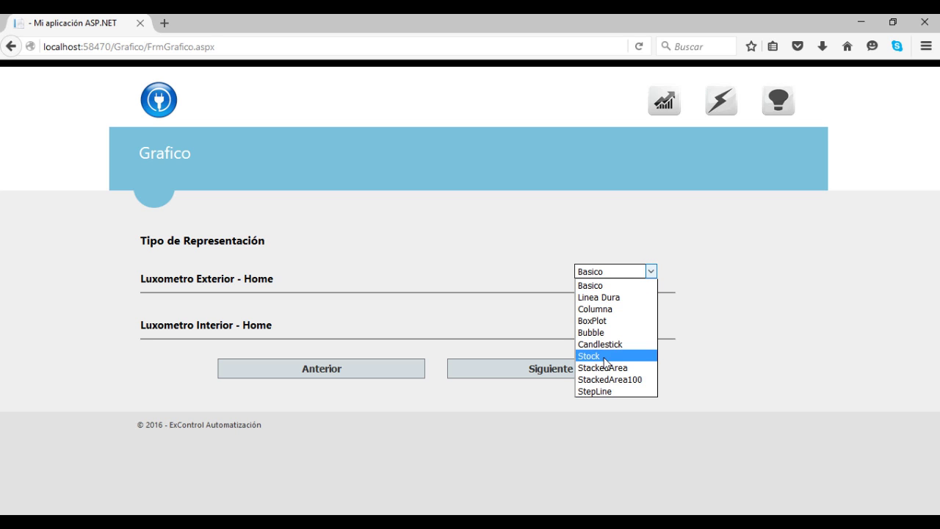
pyautogui.click(599, 286)
pyautogui.click(553, 369)
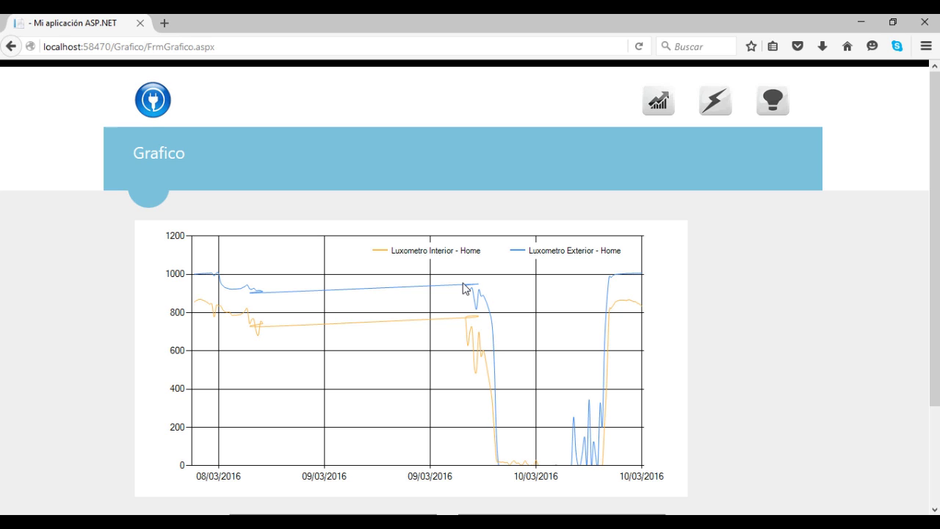
pyautogui.scroll(-2, 491, 285)
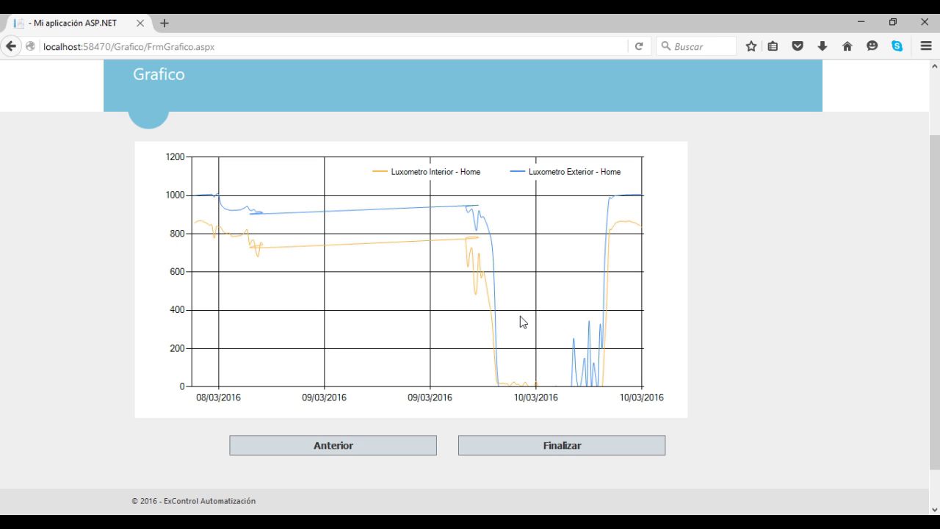
pyautogui.click(563, 451)
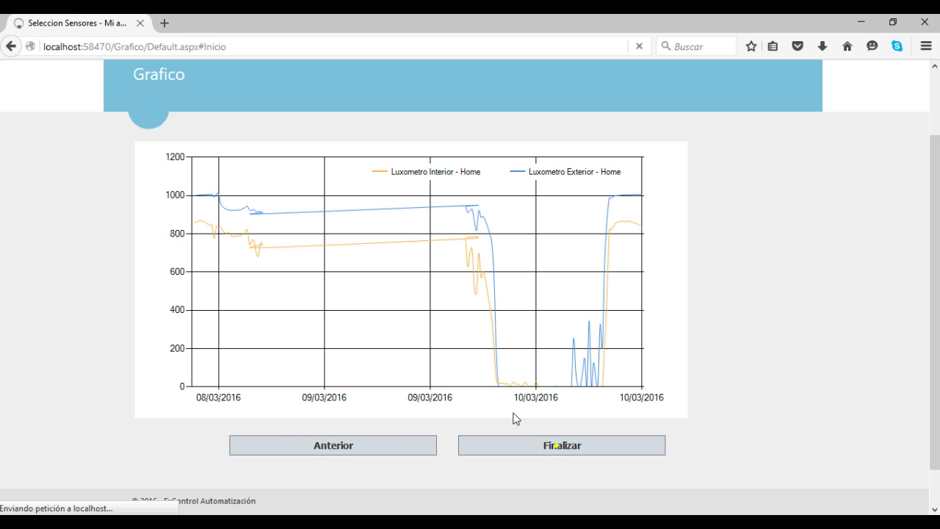
pyautogui.scroll(-5, 262, 291)
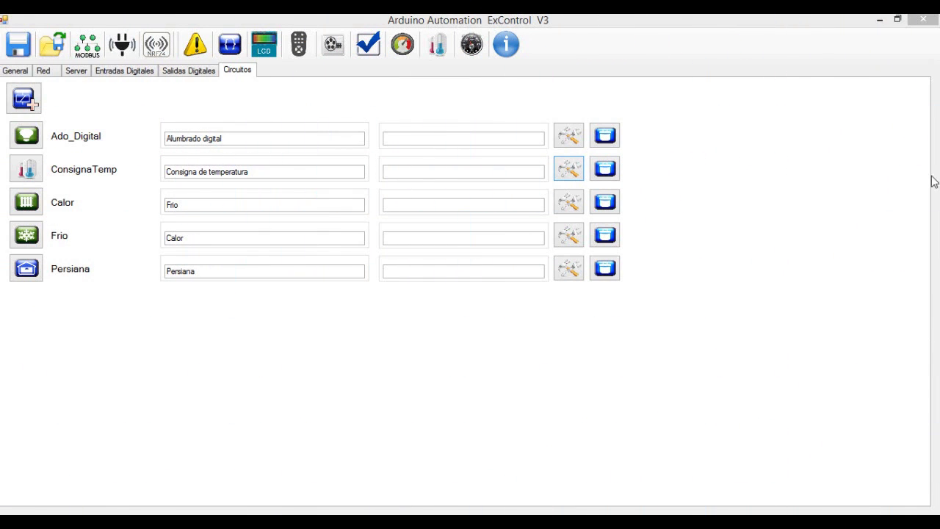
# Step: In Arduino Automation ExControl V3, name scene 1 "All off" and scene 2 "Modo cine", and confirm the scene list
pyautogui.click(342, 26)
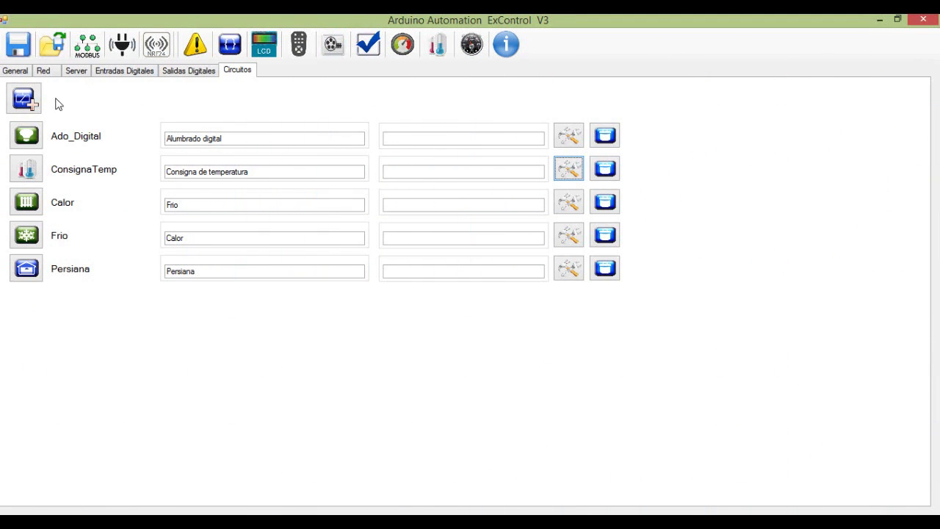
pyautogui.click(333, 46)
pyautogui.click(426, 191)
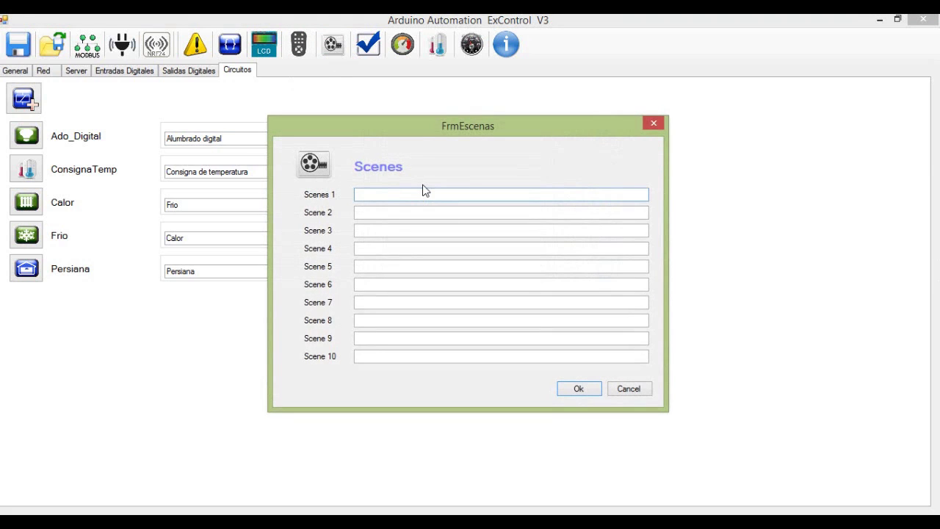
pyautogui.write('All off')
pyautogui.click(405, 219)
pyautogui.write('Modo')
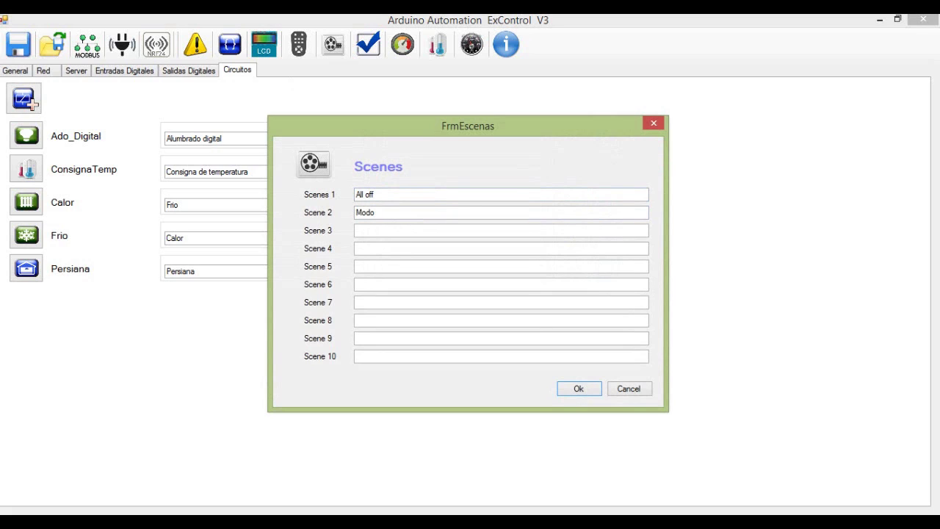
pyautogui.write(' cine')
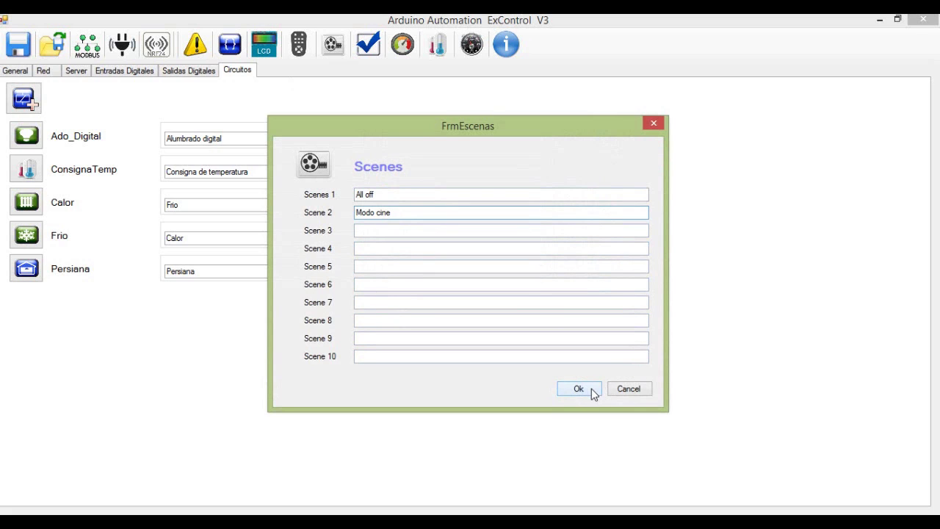
pyautogui.click(563, 392)
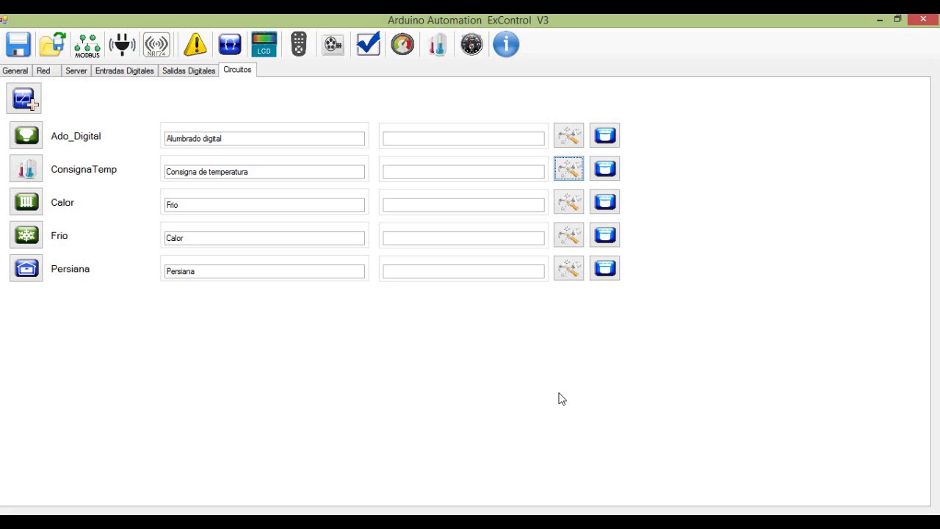
# Step: Among the digital inputs, open the settings of the input on pin 23 and set its type to Button
pyautogui.click(124, 73)
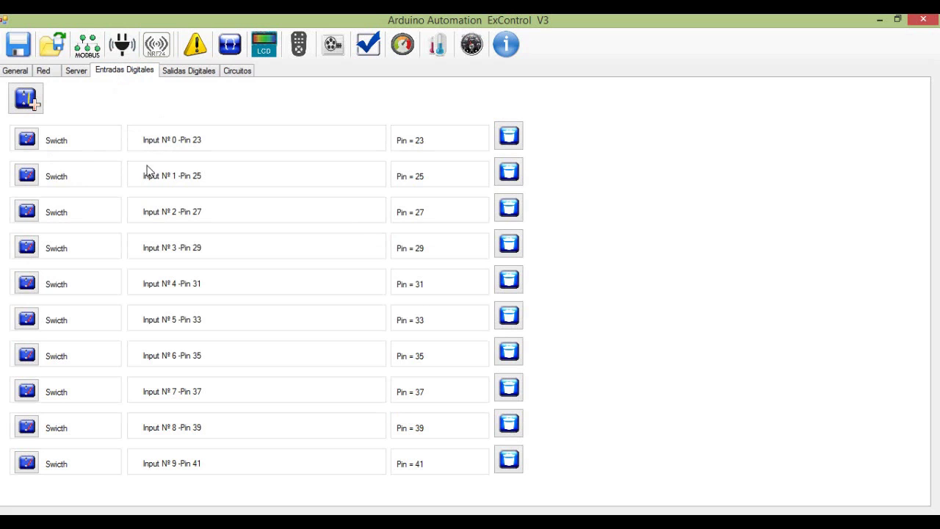
pyautogui.click(27, 139)
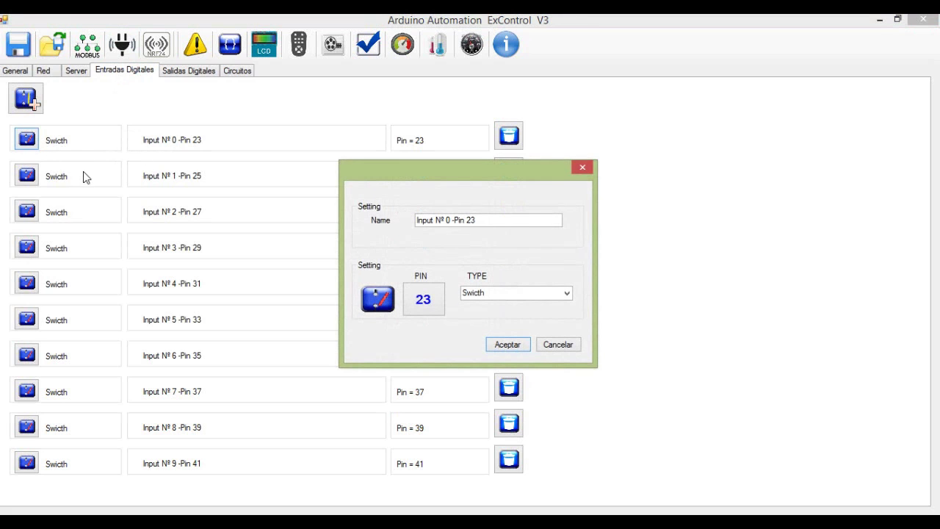
pyautogui.click(568, 293)
pyautogui.click(479, 314)
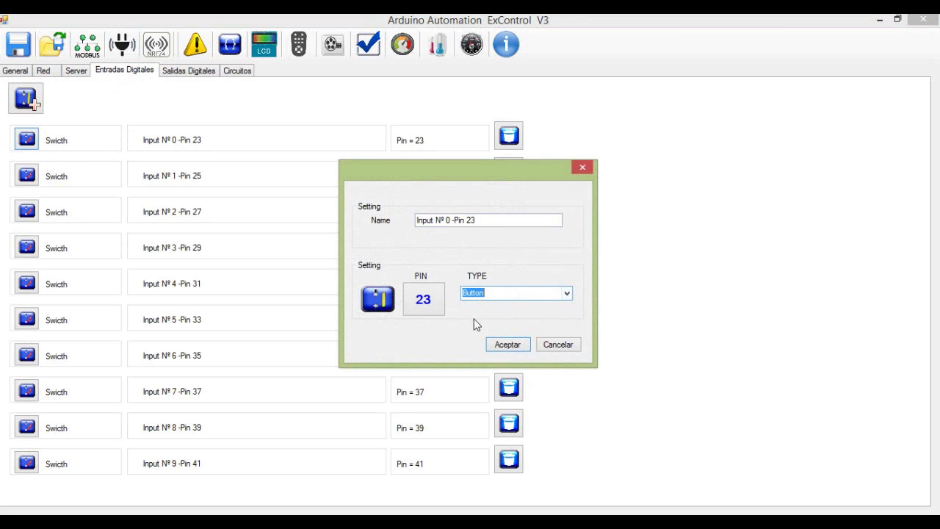
# Step: Rename the pin 23 input as "Nuestra entrada" and accept its settings
pyautogui.moveTo(499, 227); pyautogui.dragTo(443, 229)
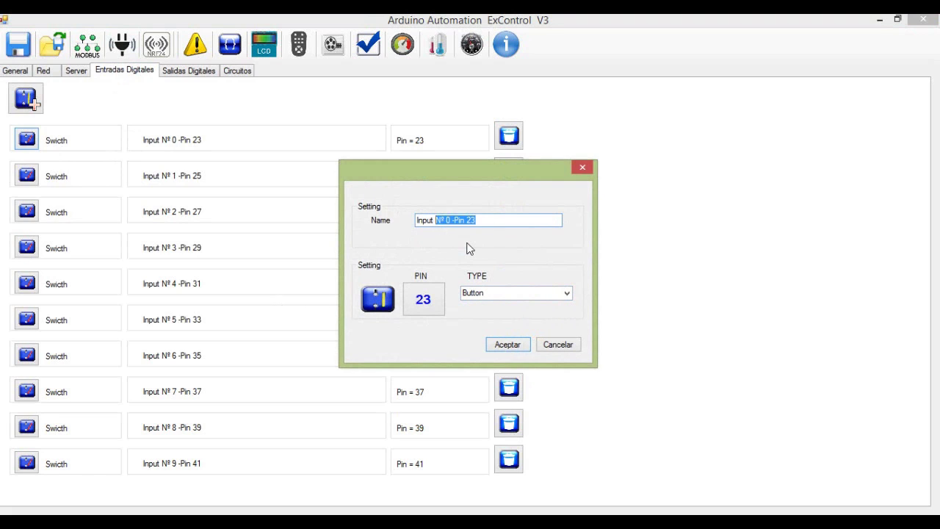
pyautogui.press('BackSpace')
pyautogui.press('BackSpace')
pyautogui.press('BackSpace')
pyautogui.press('BackSpace')
pyautogui.press('BackSpace')
pyautogui.press('BackSpace')
pyautogui.press('BackSpace')
pyautogui.write('Nues')
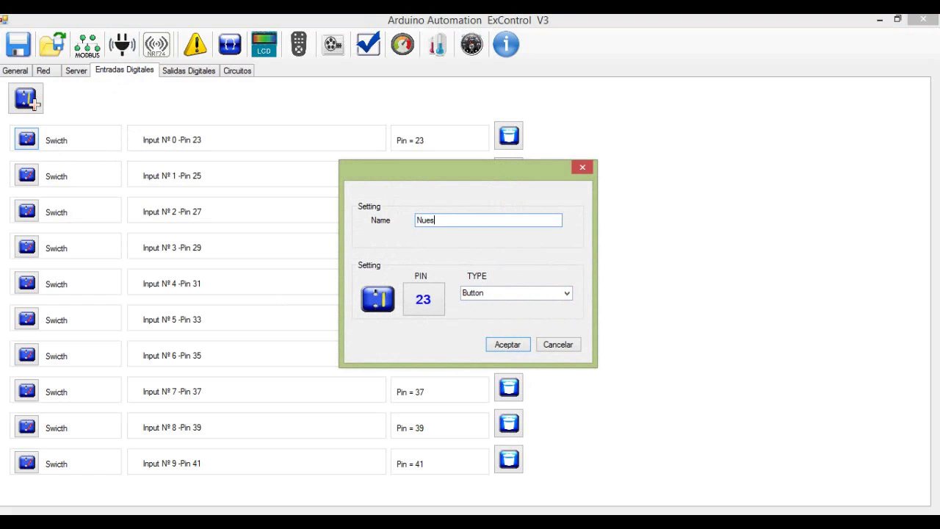
pyautogui.write('tra entrada')
pyautogui.click(514, 346)
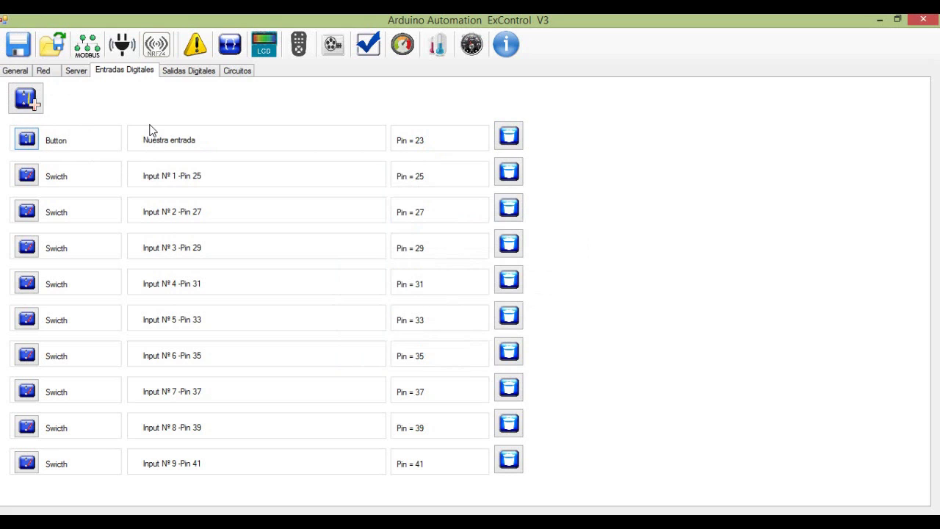
# Step: Configure the Alumbrado digital circuit with "Out Nº 0 -Pin 22" as Salida 1 and "Nuestra entrada" as Entrada 1
pyautogui.click(331, 50)
pyautogui.click(579, 388)
pyautogui.click(234, 71)
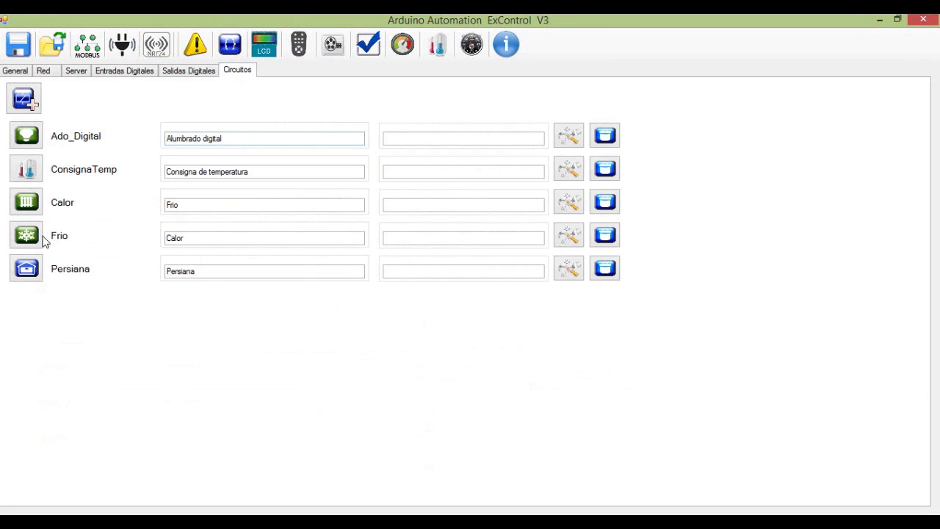
pyautogui.click(570, 140)
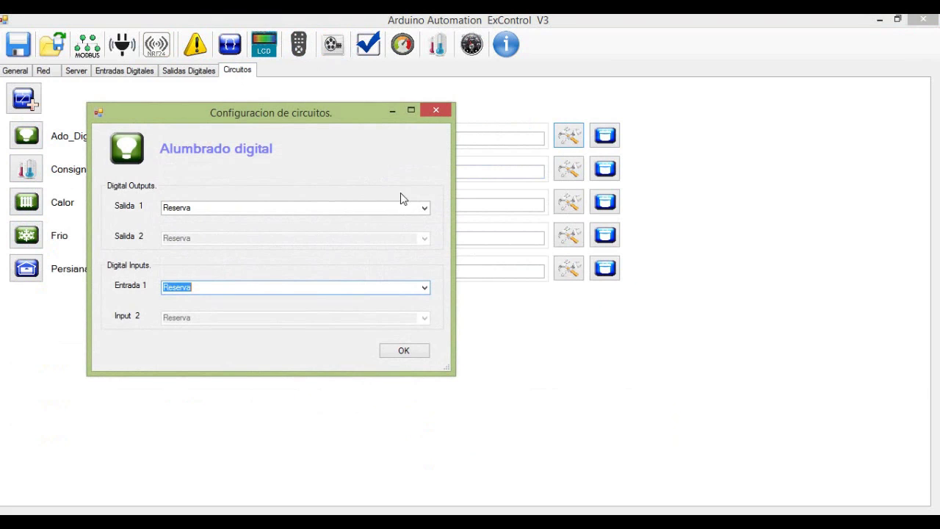
pyautogui.click(425, 209)
pyautogui.click(278, 235)
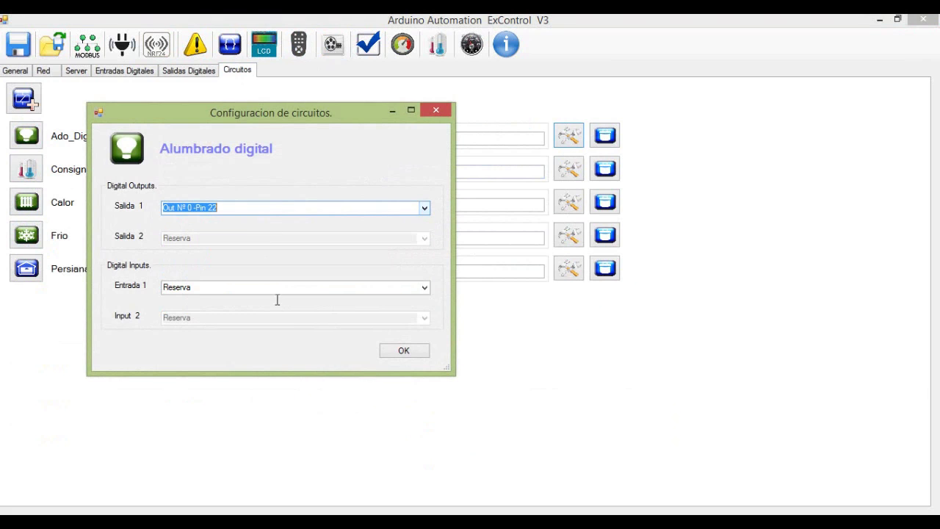
pyautogui.click(424, 291)
pyautogui.click(321, 306)
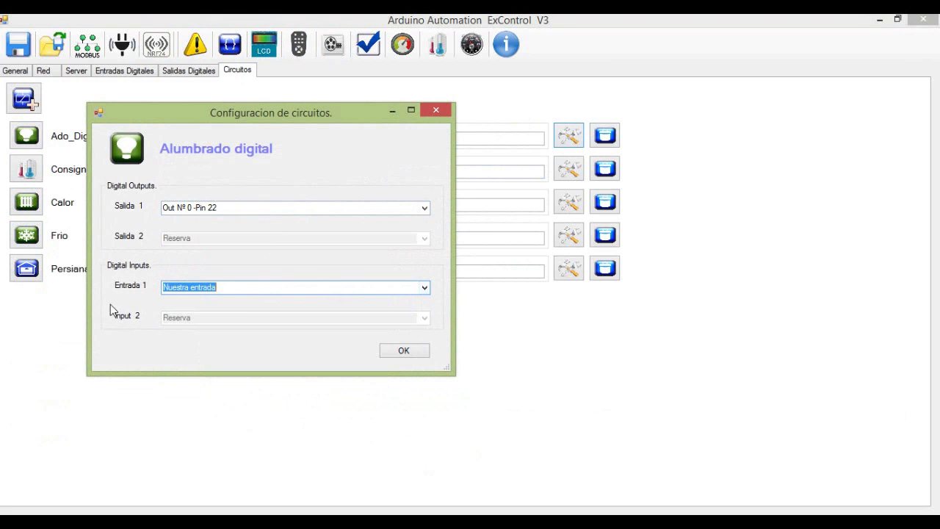
pyautogui.click(401, 352)
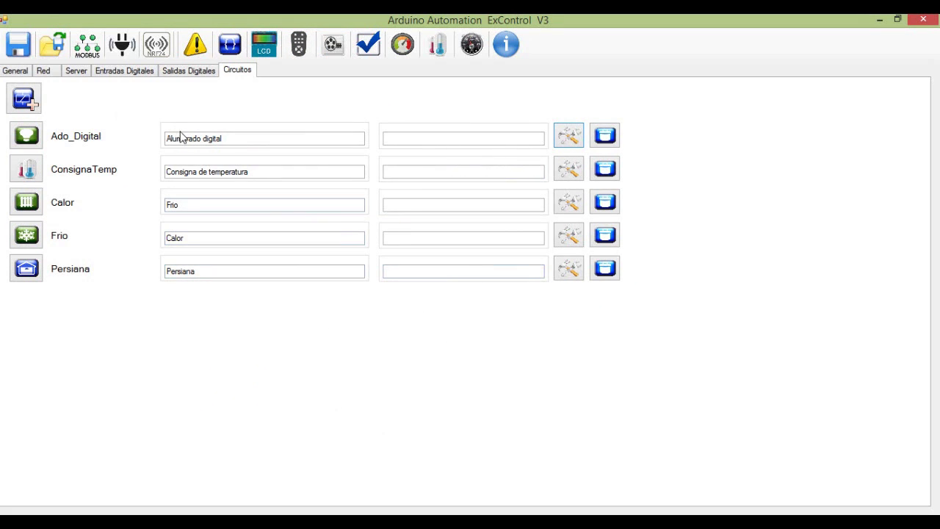
# Step: Open the user code editor maximized and select the void LongInput(int NumberInput) function for editing
pyautogui.click(229, 44)
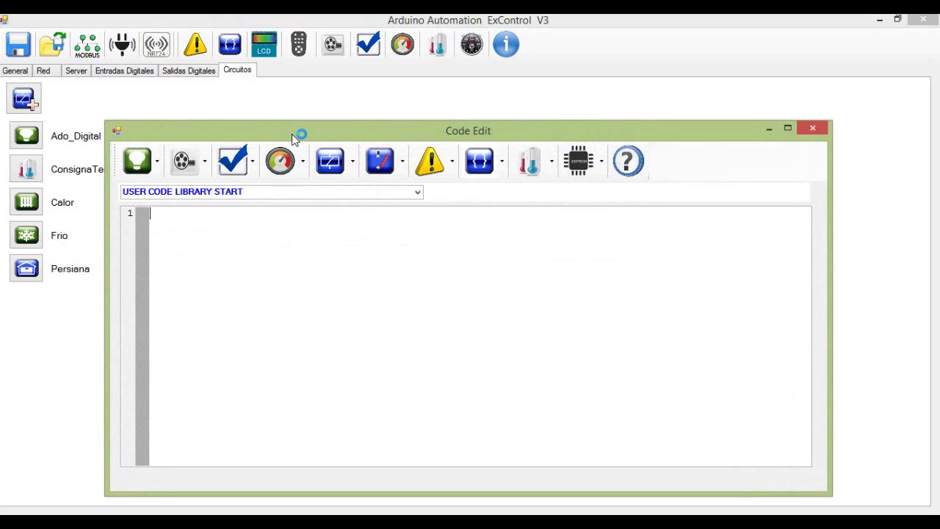
pyautogui.doubleClick(294, 134)
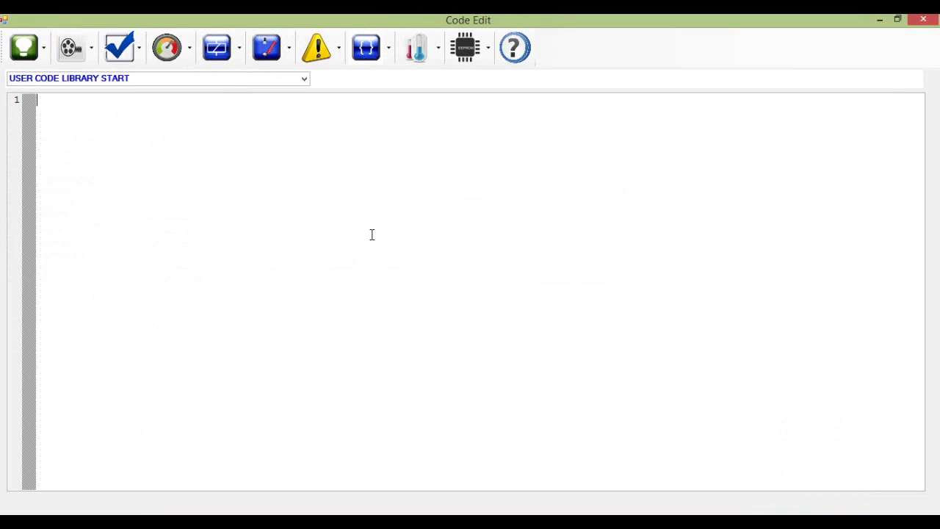
pyautogui.click(306, 83)
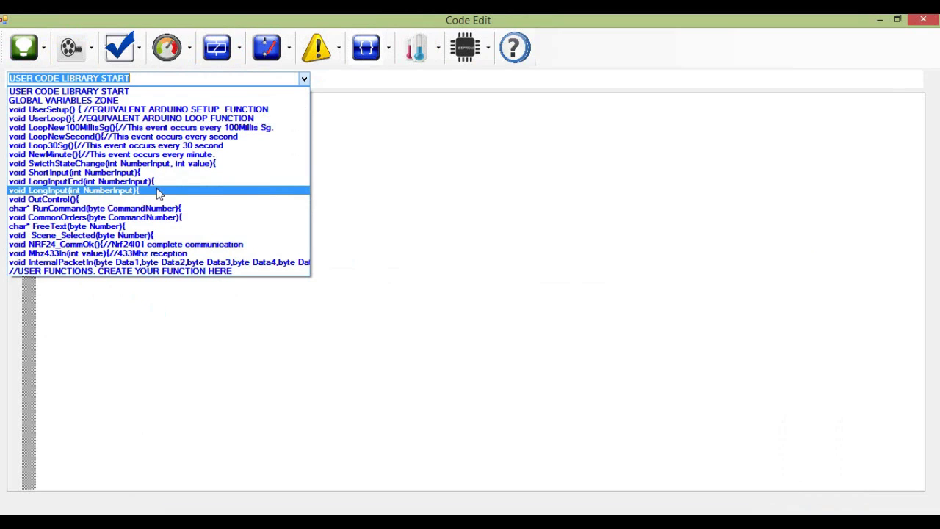
pyautogui.click(97, 191)
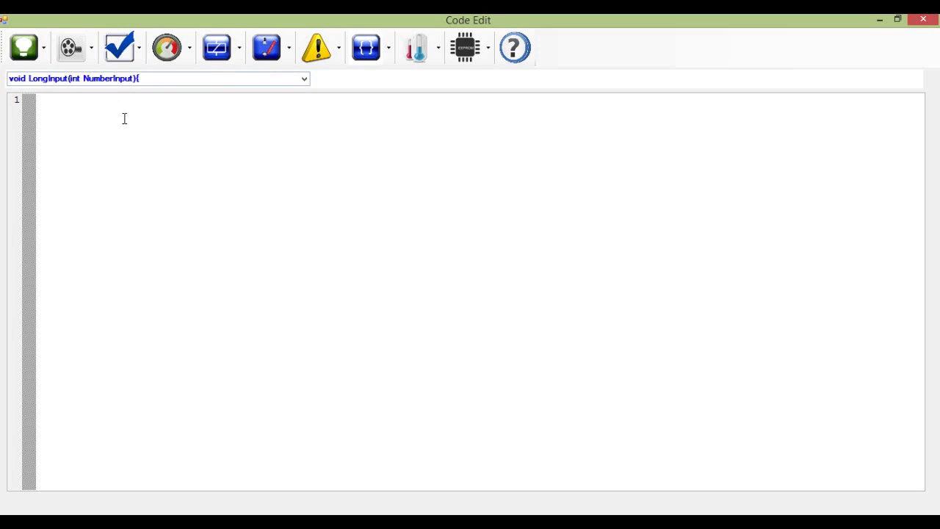
# Step: Write an if block in LongInput with the condition NumberInput==0, leaving an empty line for its body
pyautogui.write('if (Nu')
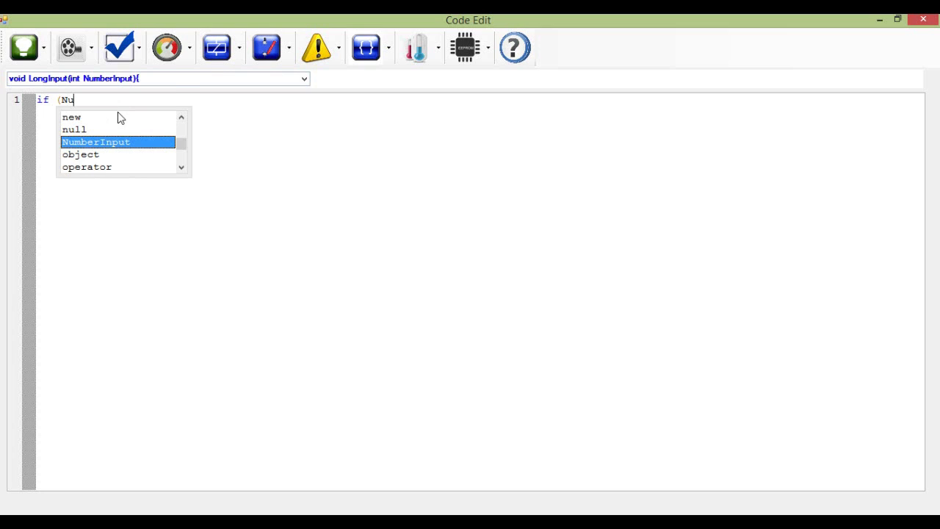
pyautogui.press('Return')
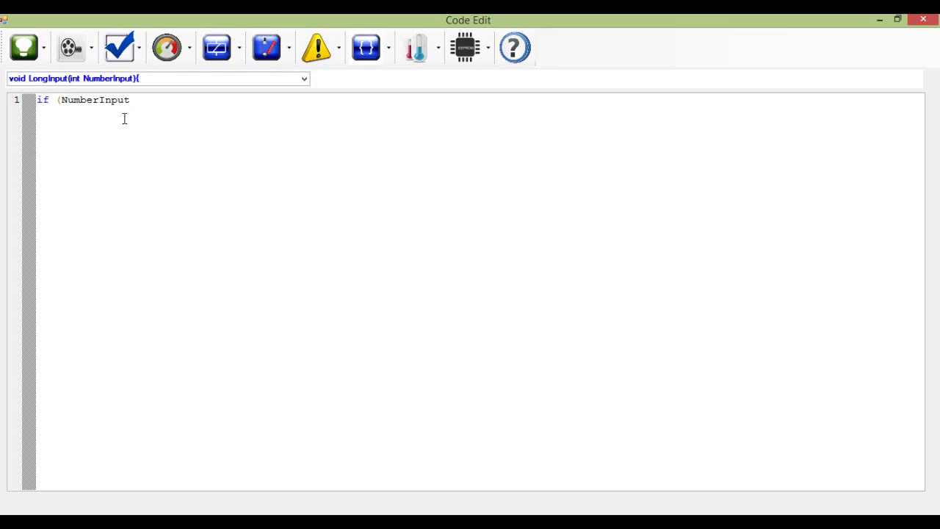
pyautogui.write('==0){')
pyautogui.press('Return')
pyautogui.press('Return')
# Step: Insert the "All off" scene call SelectScene(1); inside the if block and close the code editor
pyautogui.click(91, 49)
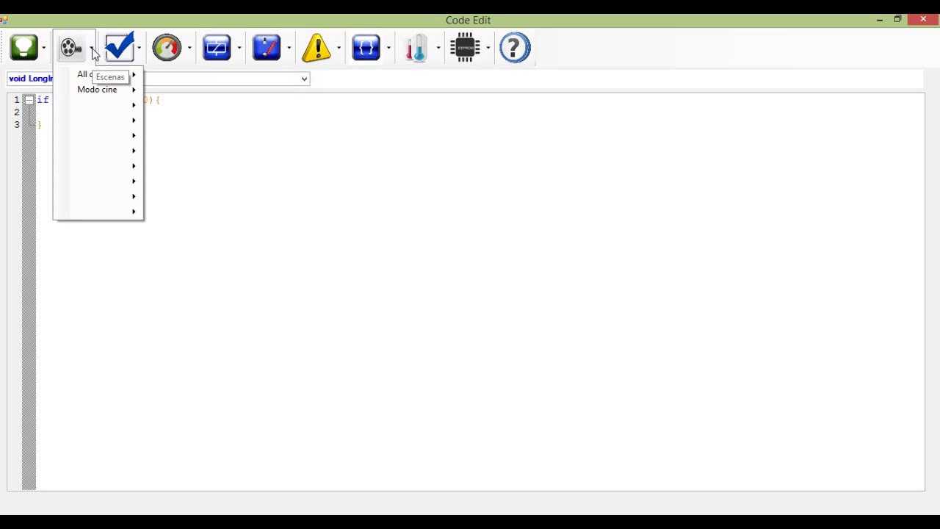
pyautogui.moveTo(90, 77)
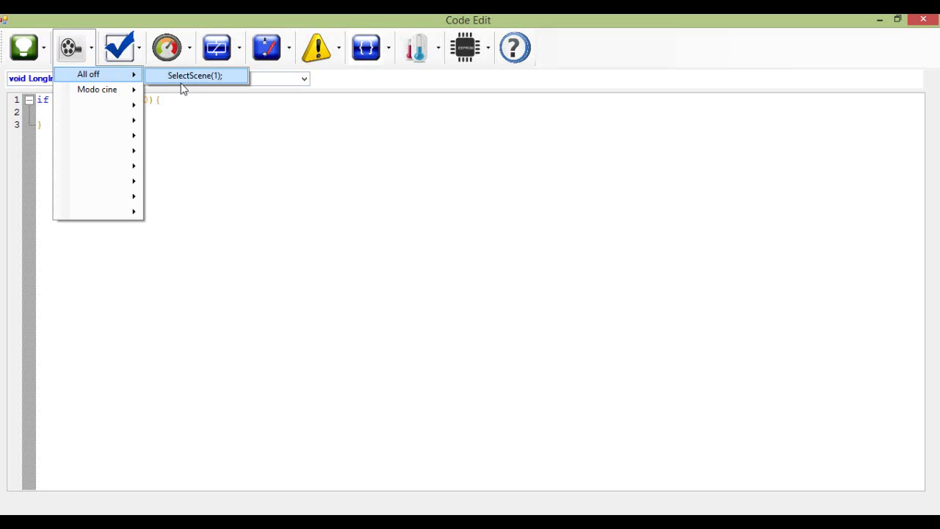
pyautogui.click(210, 76)
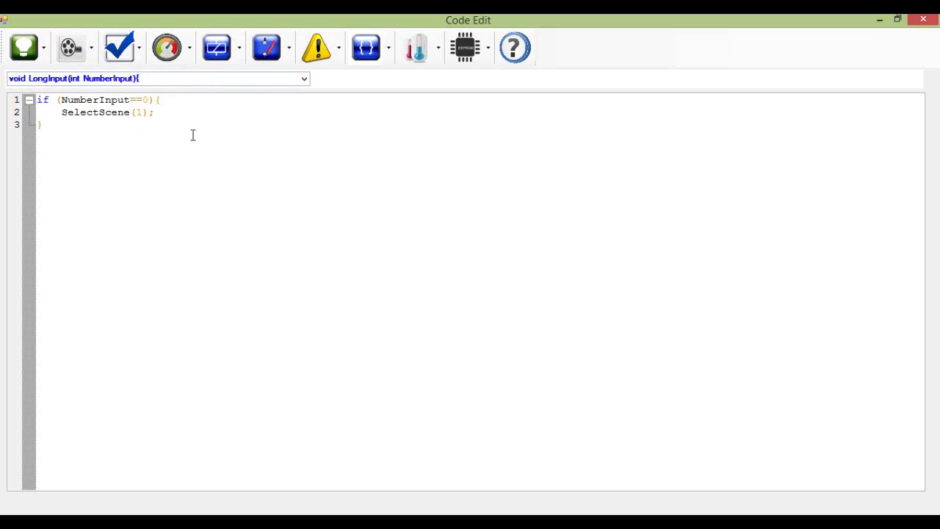
pyautogui.click(923, 20)
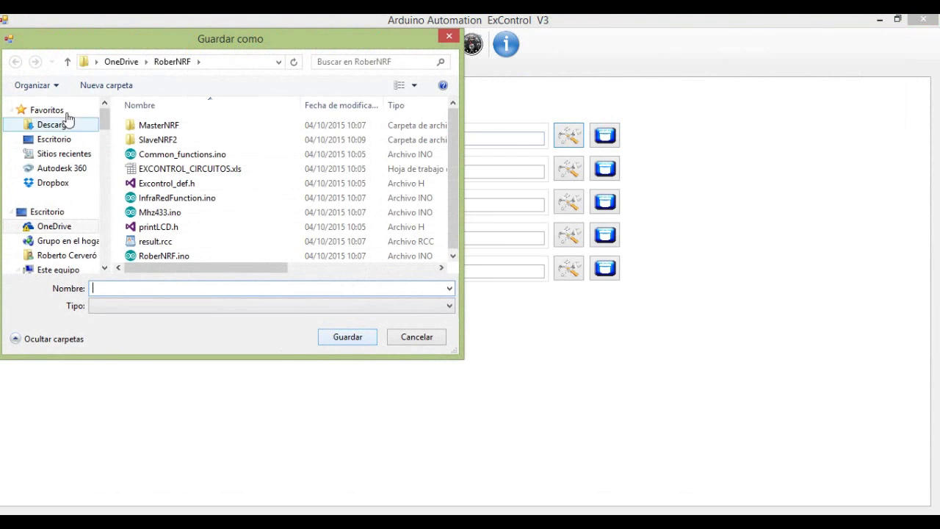
# Step: Save the project as "escenas" in the OneDrive folder and agree to open the generated code
pyautogui.click(117, 62)
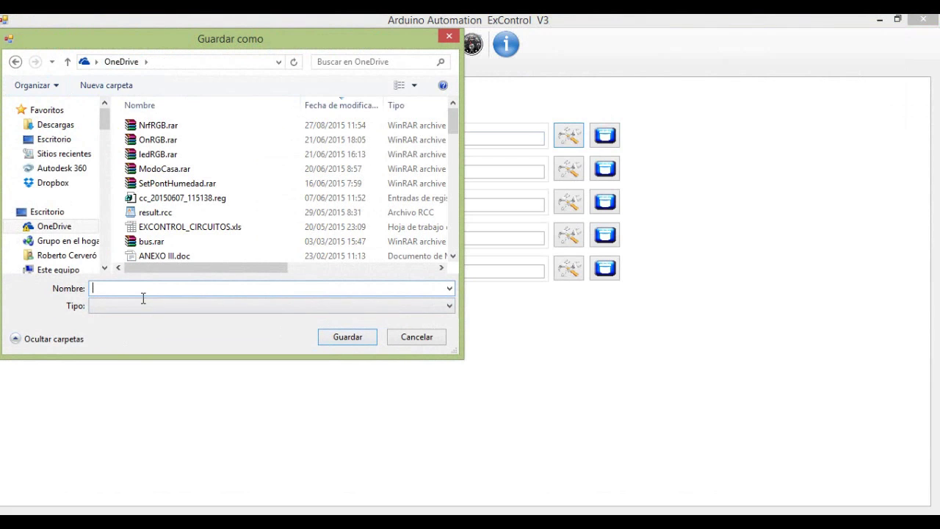
pyautogui.write('escenas')
pyautogui.click(368, 341)
pyautogui.click(479, 321)
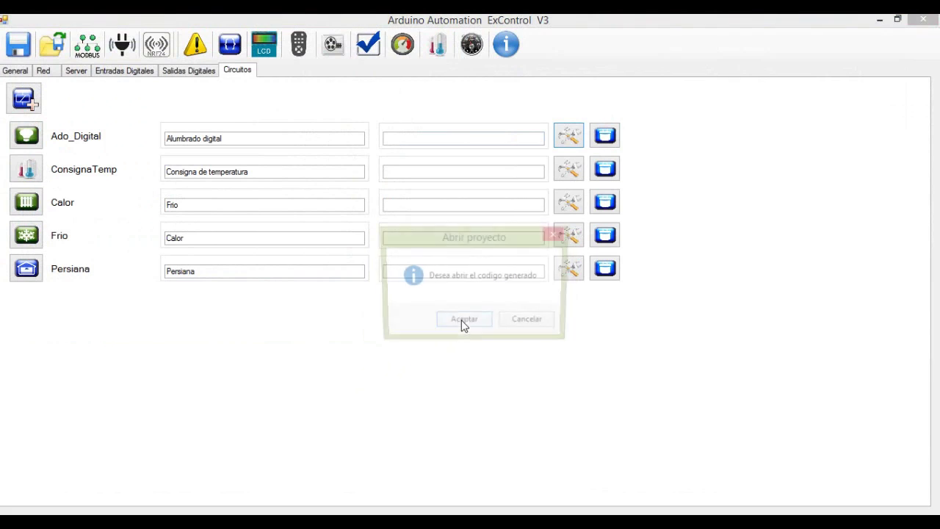
pyautogui.click(469, 321)
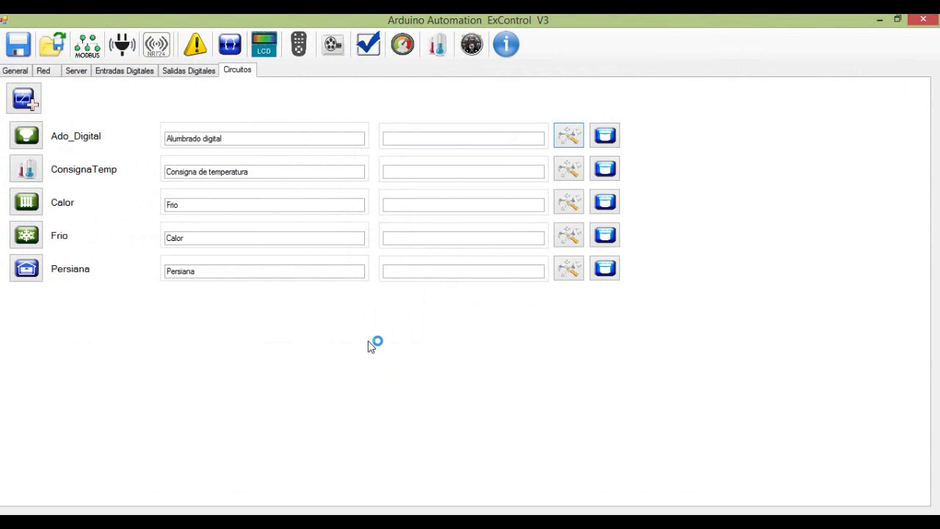